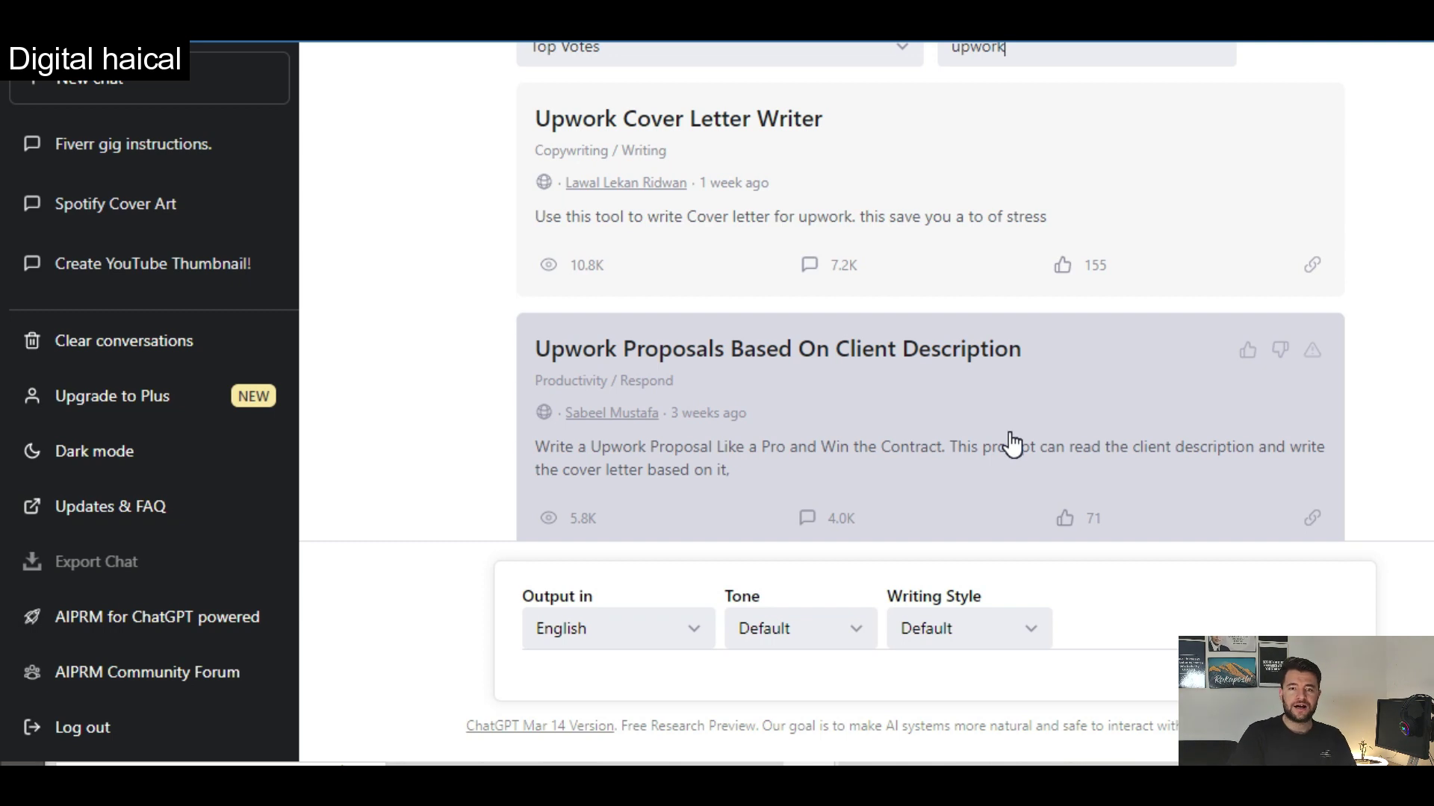
Step: Browse the AIPRM prompts matching upwork, examining the available cover letter and proposal prompts and their descriptions
{"action": "scroll", "coordinate": [1012, 444], "scroll_direction": "up", "scroll_amount": 2}
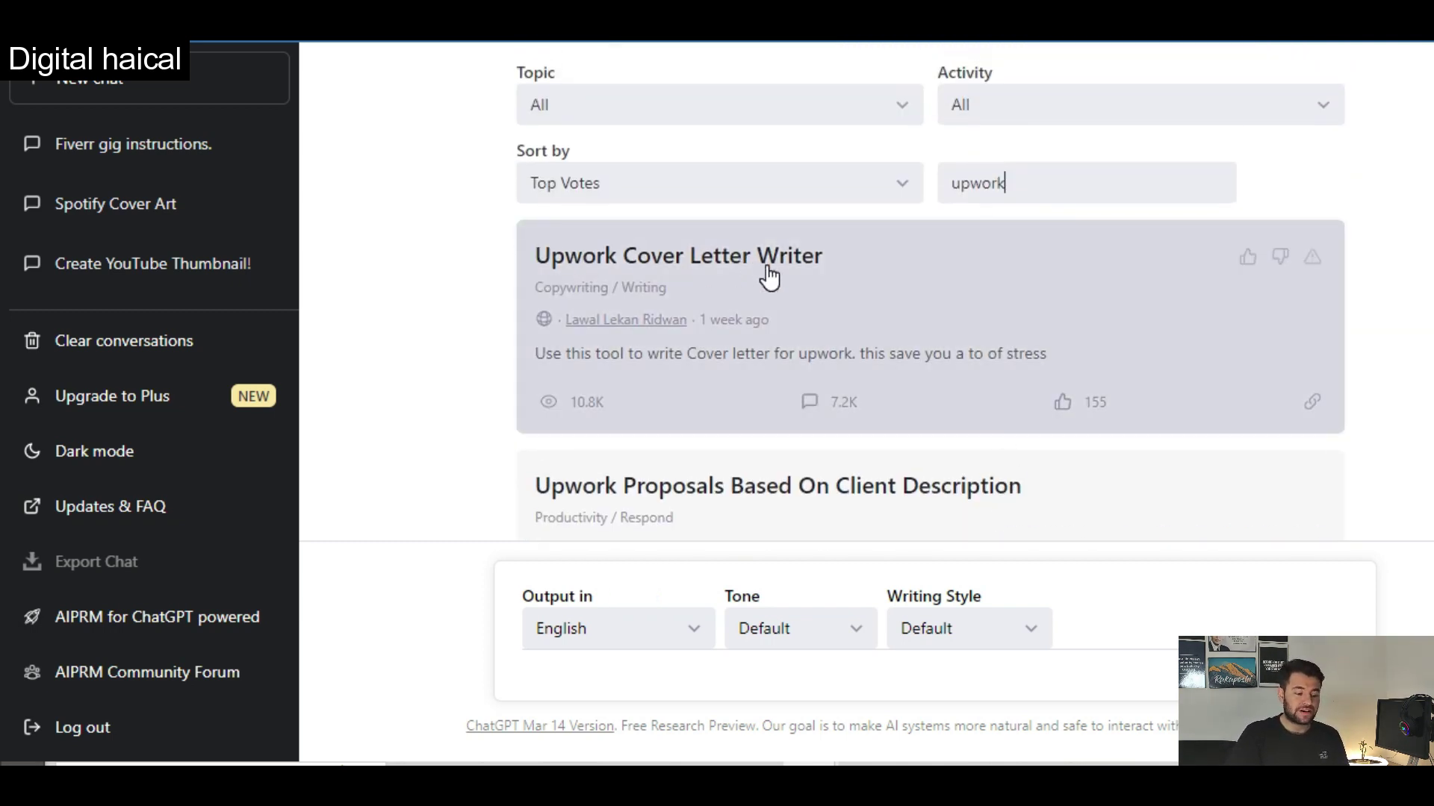
{"action": "scroll", "coordinate": [767, 278], "scroll_direction": "down", "scroll_amount": 3}
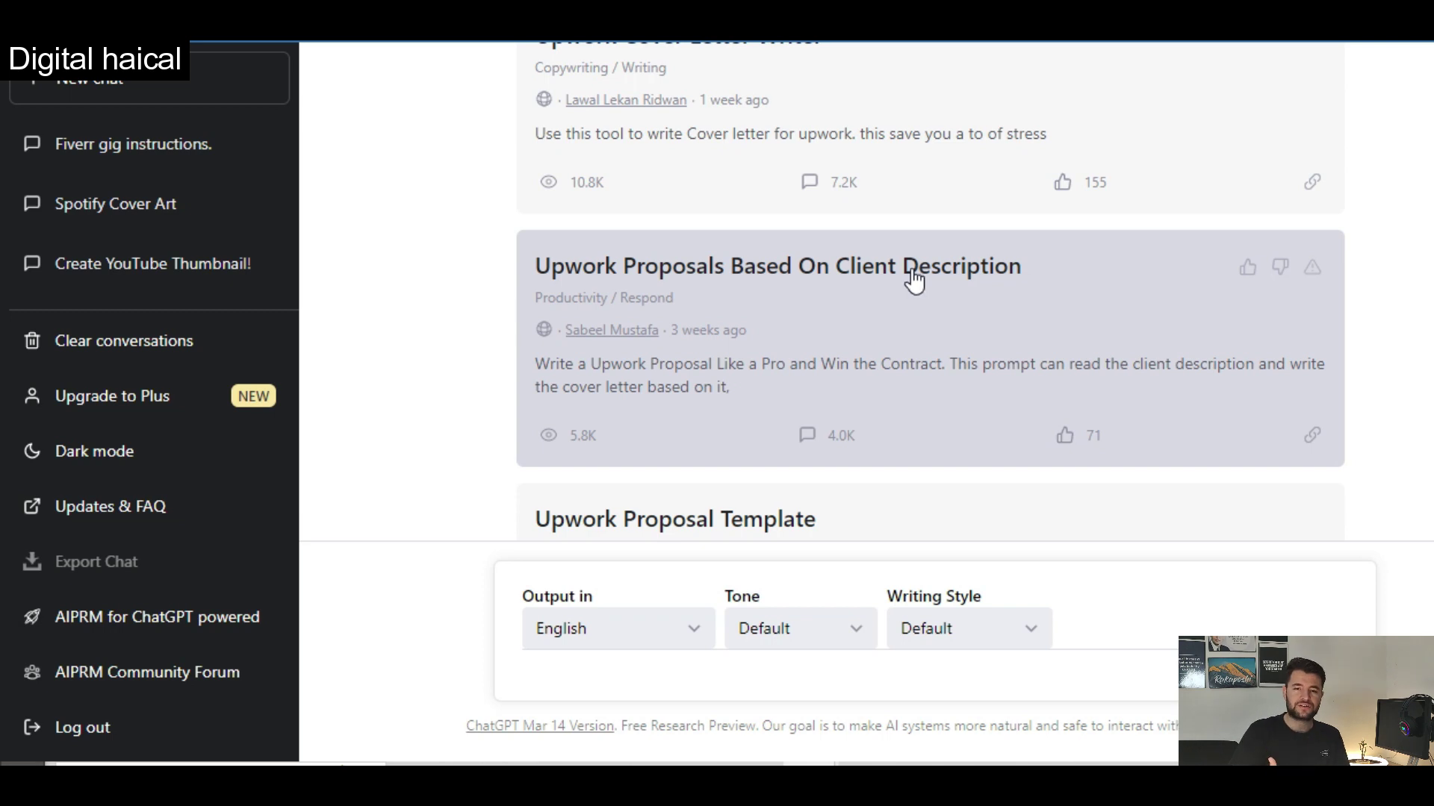
{"action": "scroll", "coordinate": [914, 282], "scroll_direction": "down", "scroll_amount": 2}
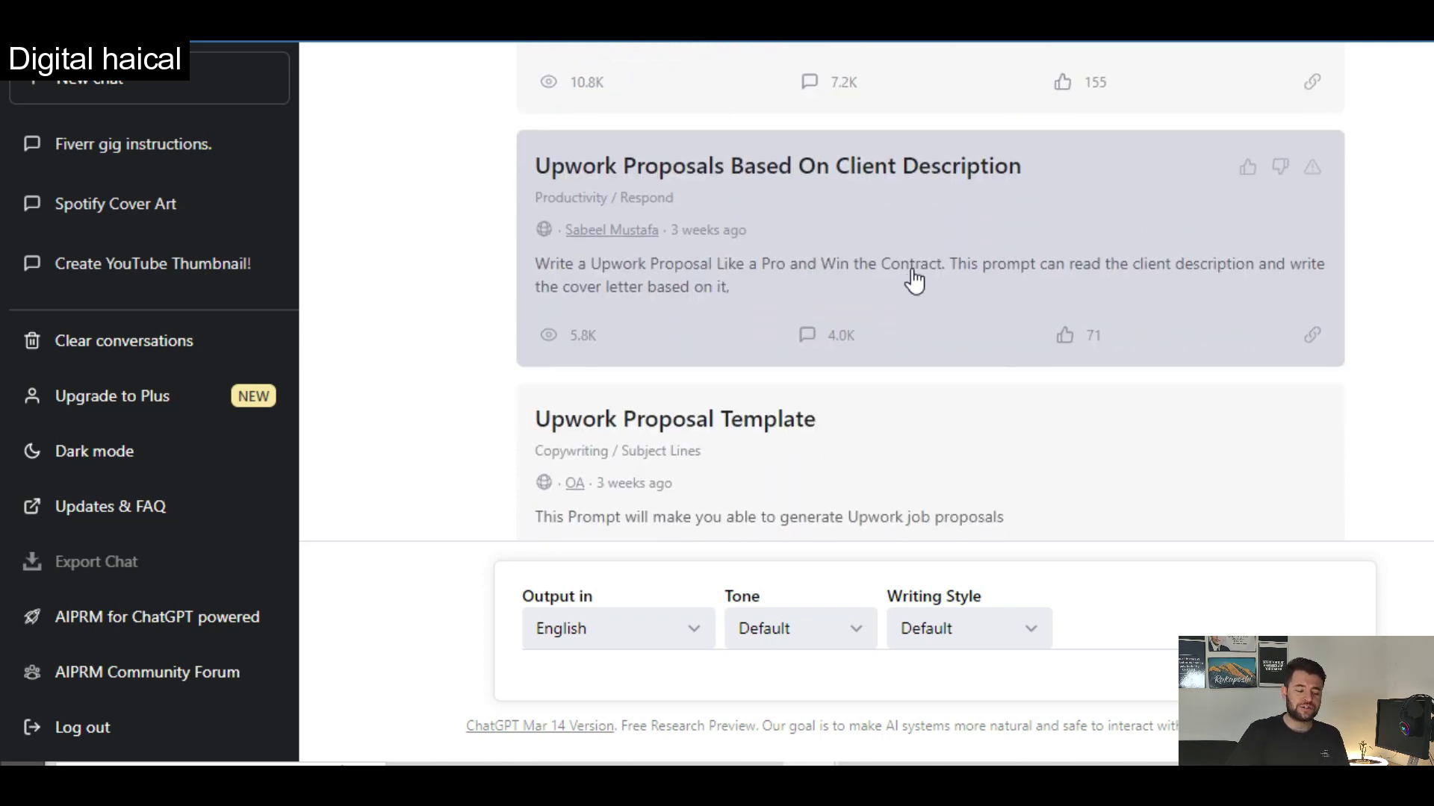
{"action": "scroll", "coordinate": [764, 428], "scroll_direction": "down", "scroll_amount": 4}
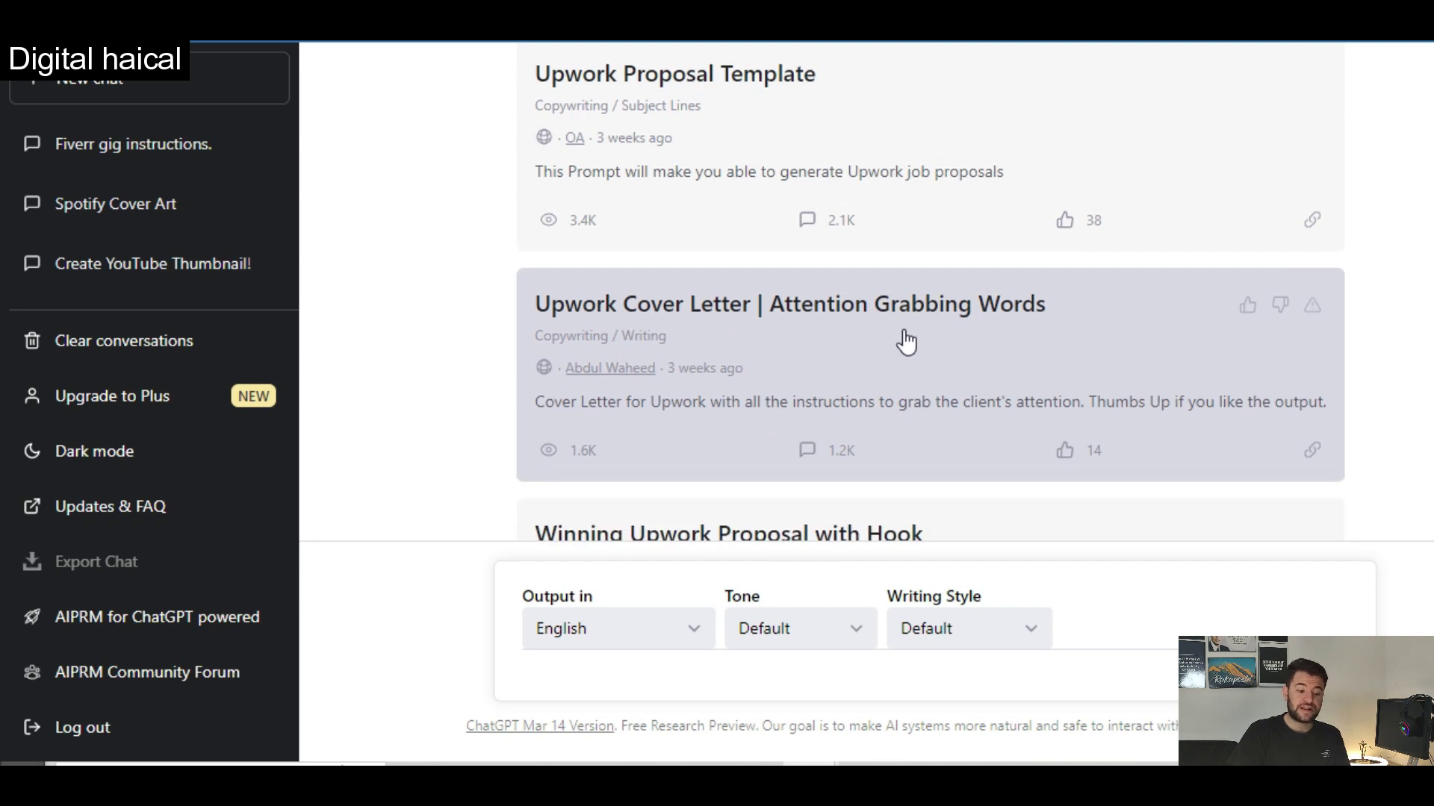
{"action": "scroll", "coordinate": [939, 345], "scroll_direction": "down", "scroll_amount": 3}
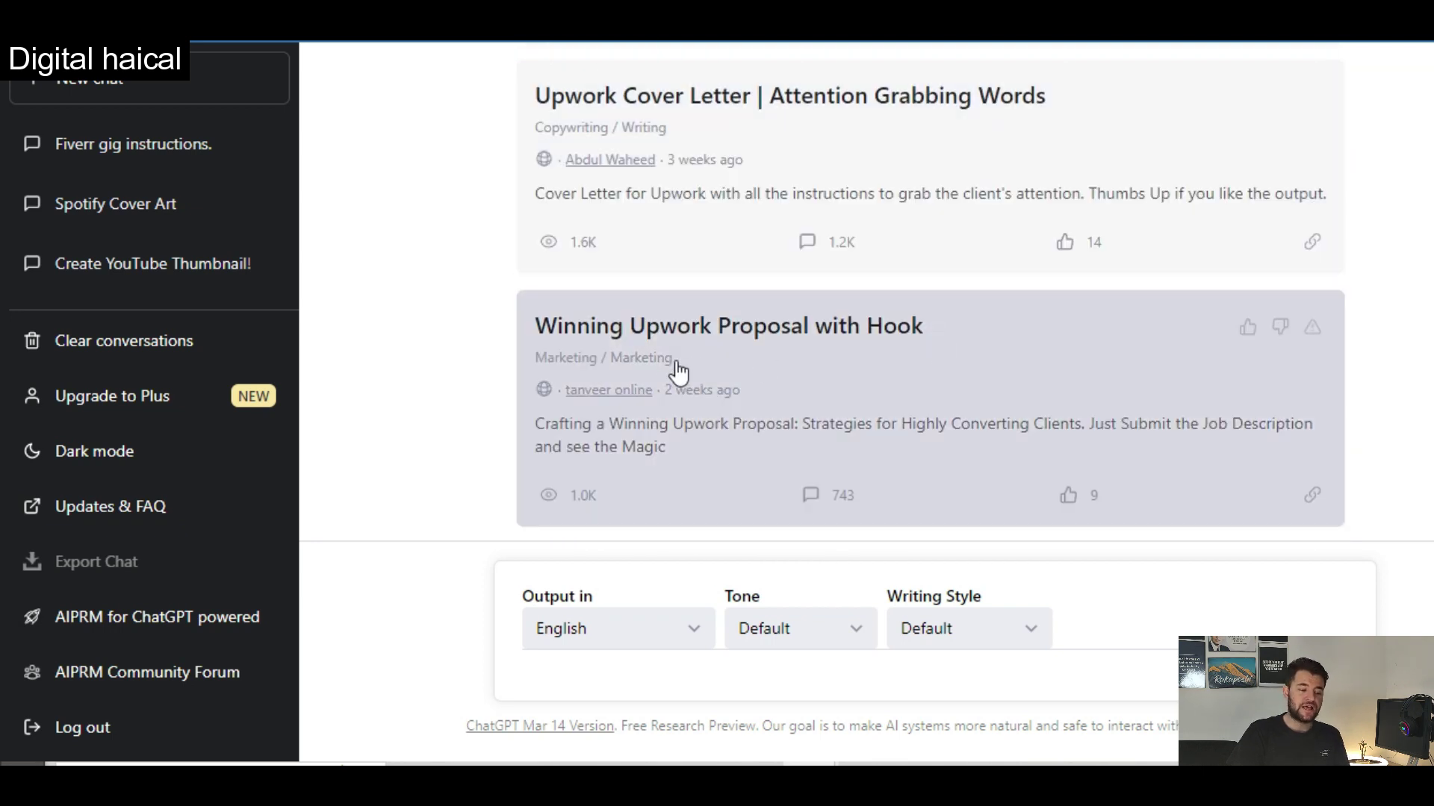
{"action": "scroll", "coordinate": [840, 375], "scroll_direction": "down", "scroll_amount": 2}
{"action": "scroll", "coordinate": [840, 375], "scroll_direction": "down", "scroll_amount": 3}
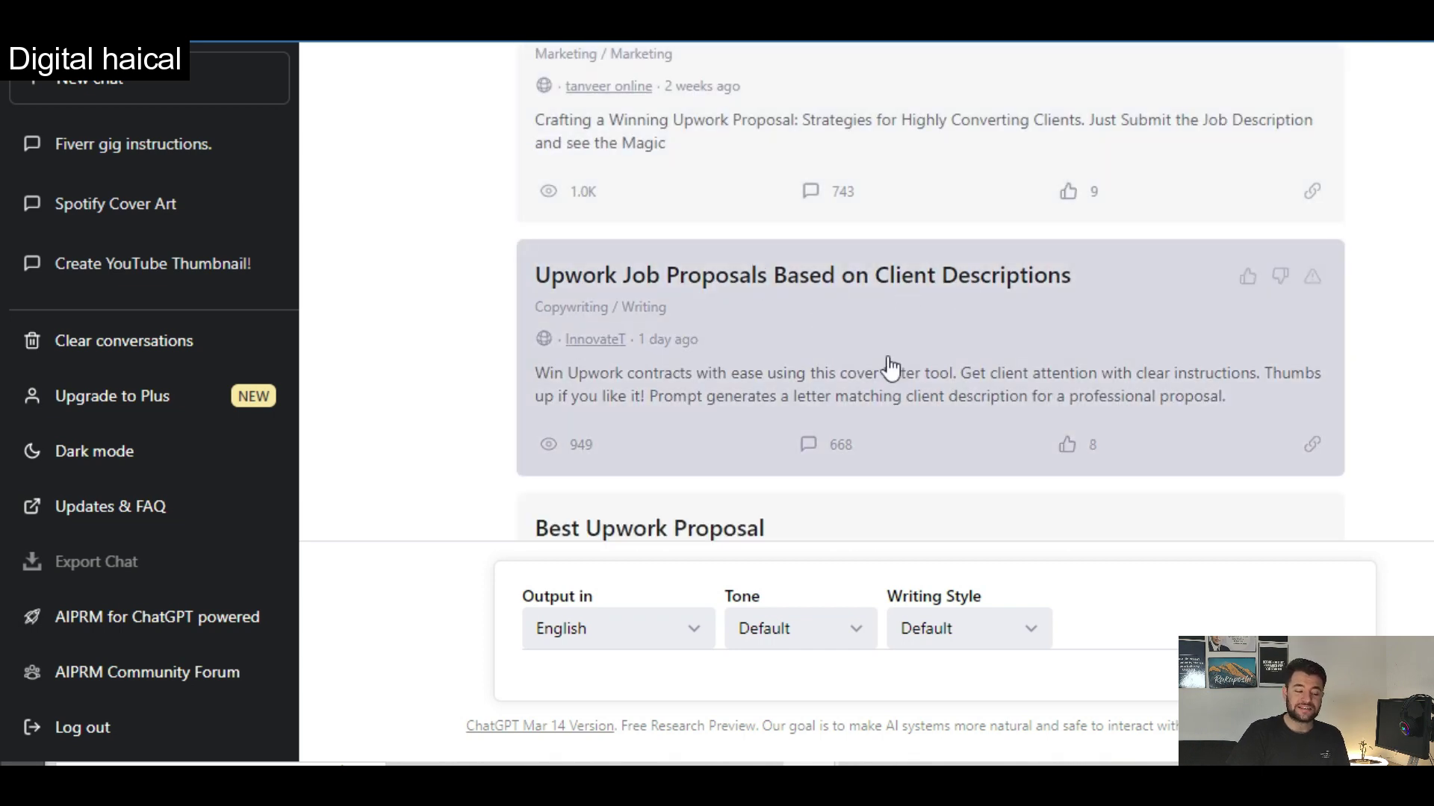
{"action": "scroll", "coordinate": [819, 459], "scroll_direction": "down", "scroll_amount": 2}
{"action": "scroll", "coordinate": [698, 448], "scroll_direction": "down", "scroll_amount": 4}
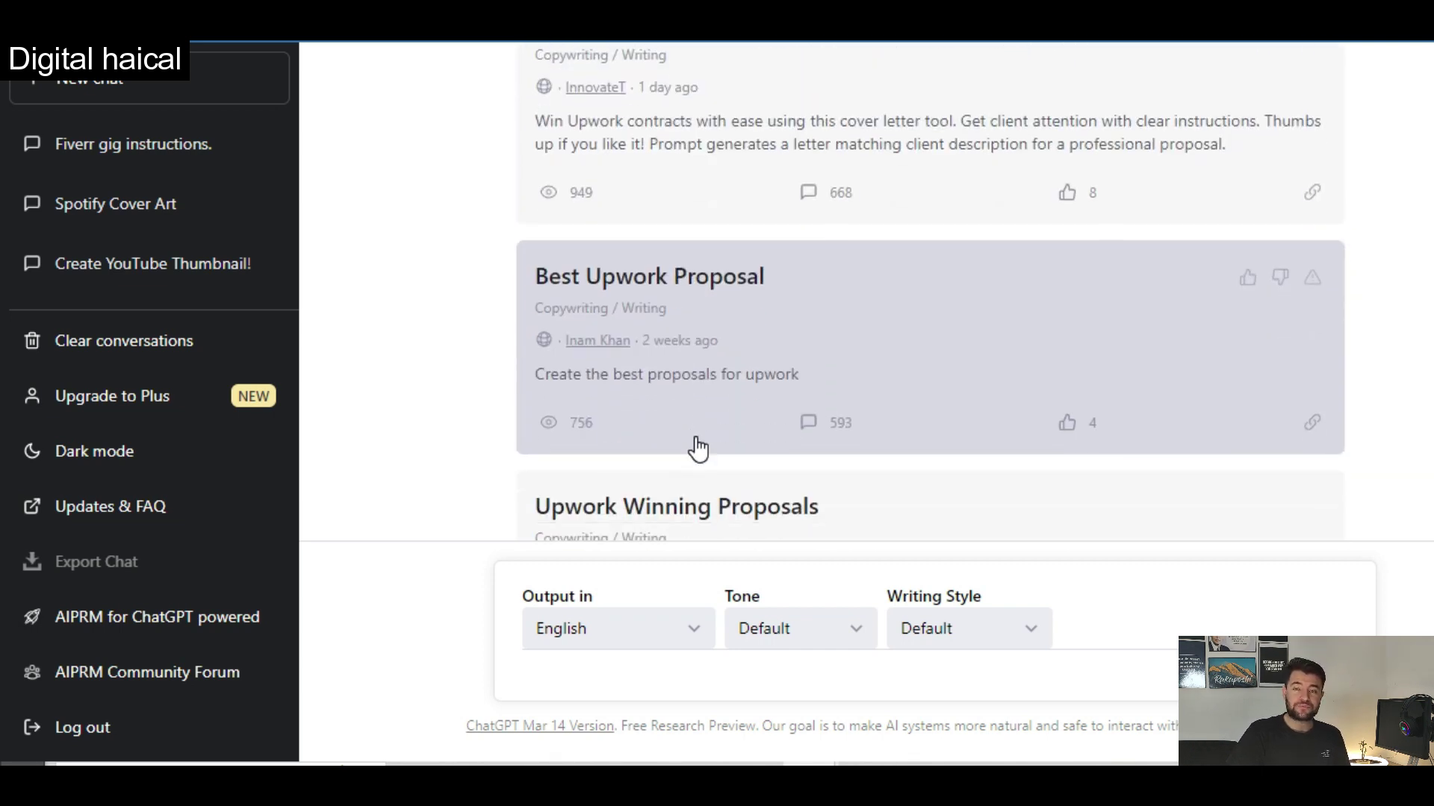
{"action": "scroll", "coordinate": [754, 420], "scroll_direction": "down", "scroll_amount": 4}
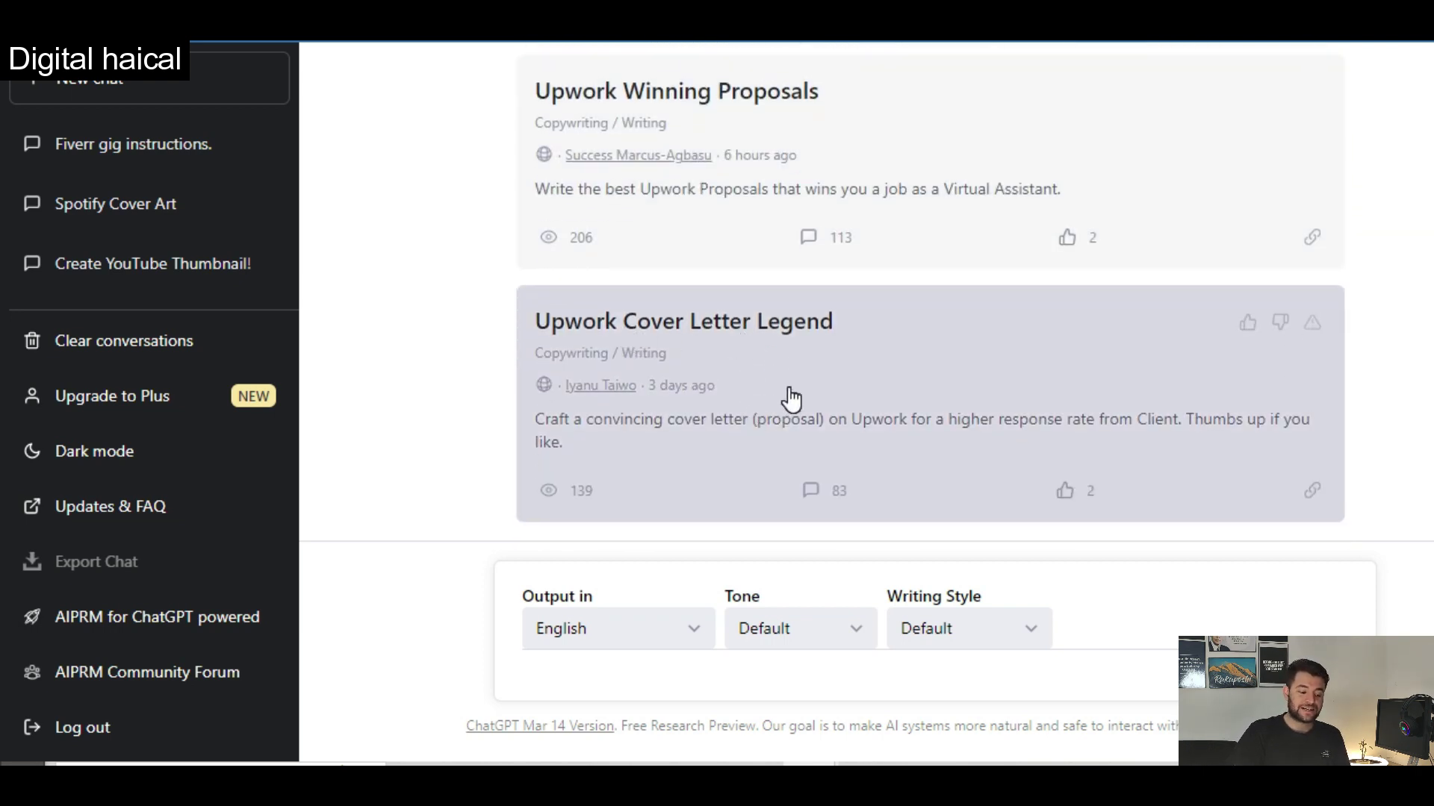
{"action": "scroll", "coordinate": [792, 399], "scroll_direction": "up", "scroll_amount": 5}
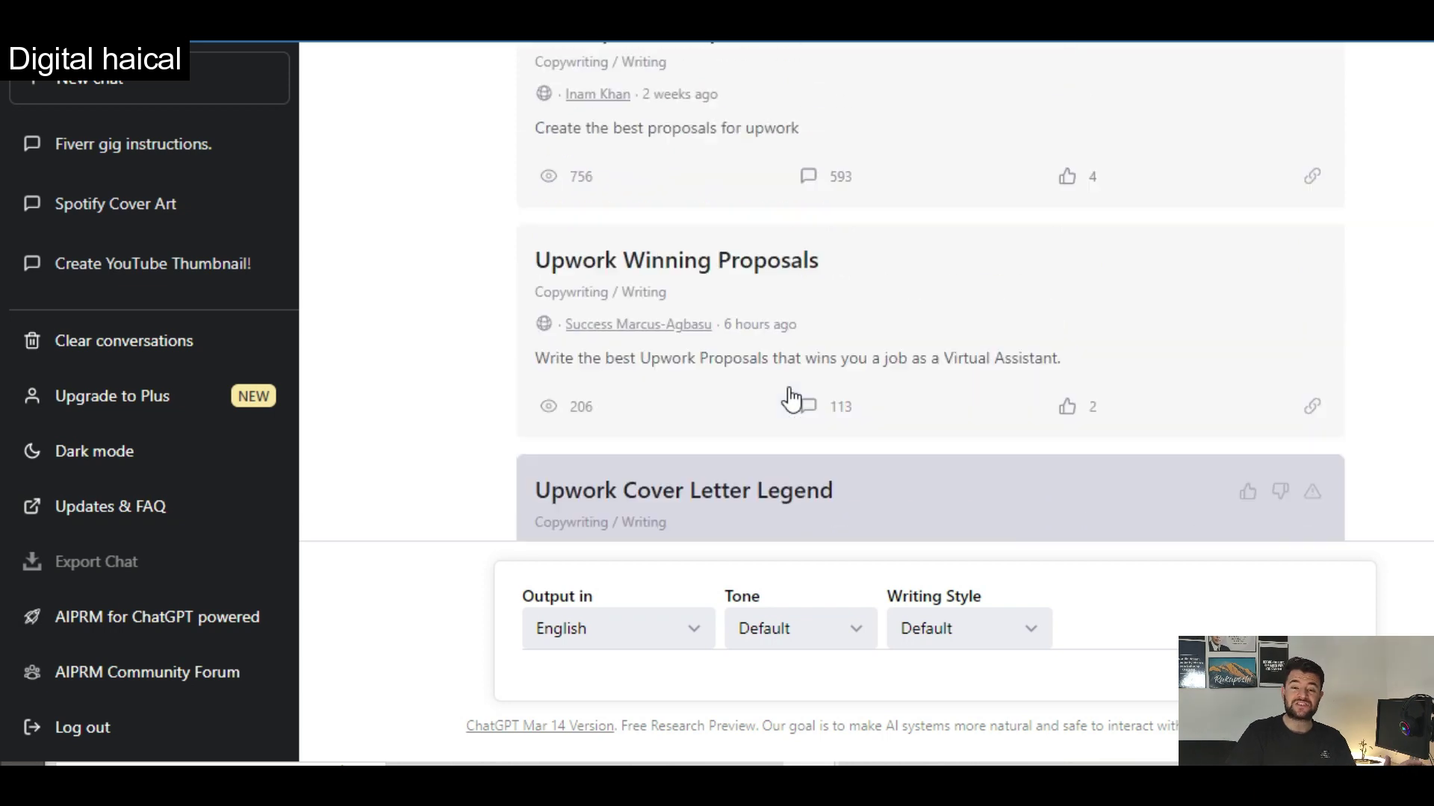
{"action": "scroll", "coordinate": [792, 400], "scroll_direction": "up", "scroll_amount": 2}
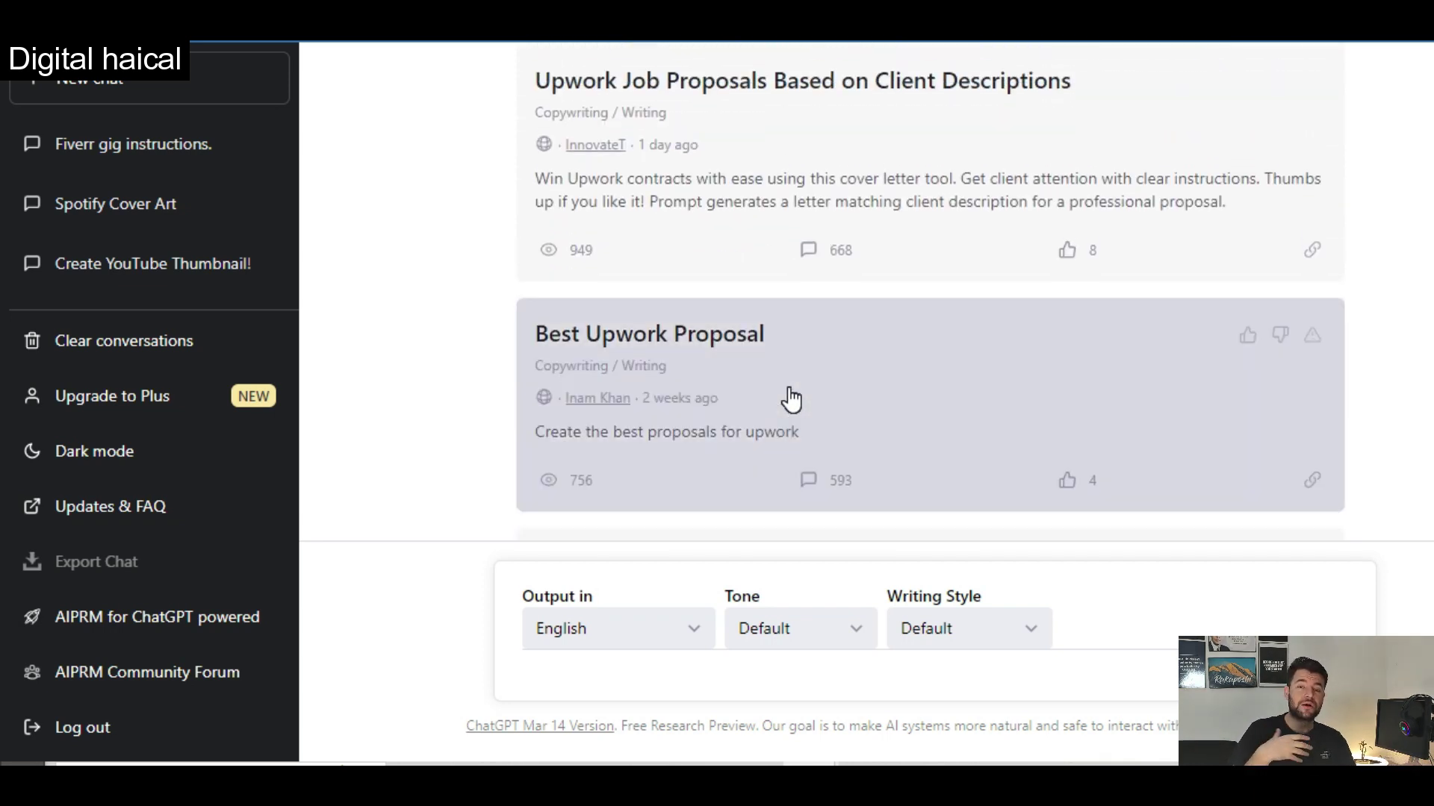
{"action": "scroll", "coordinate": [790, 400], "scroll_direction": "up", "scroll_amount": 2}
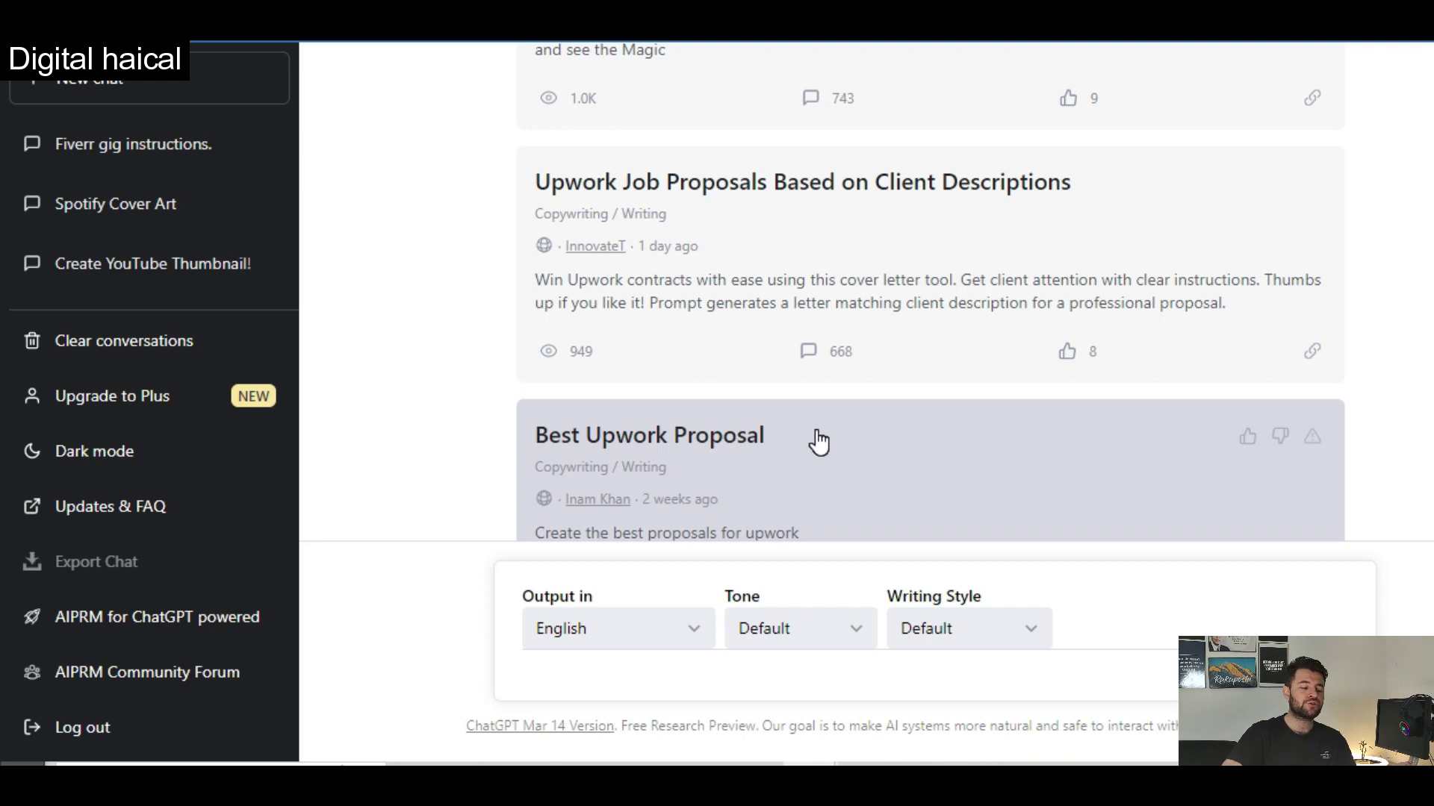
{"action": "scroll", "coordinate": [818, 440], "scroll_direction": "up", "scroll_amount": 1}
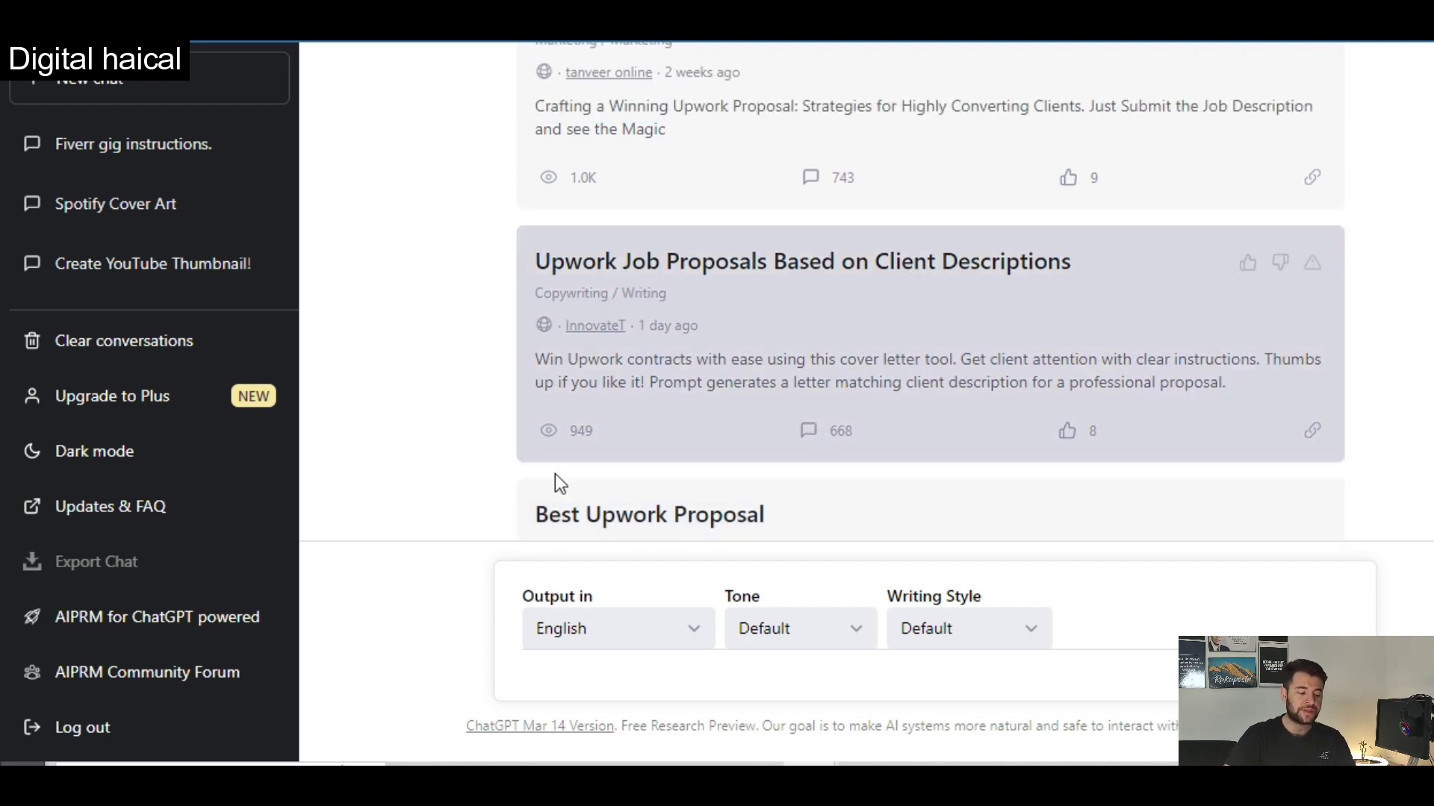
{"action": "scroll", "coordinate": [766, 362], "scroll_direction": "up", "scroll_amount": 5}
{"action": "scroll", "coordinate": [769, 362], "scroll_direction": "up", "scroll_amount": 2}
{"action": "scroll", "coordinate": [768, 362], "scroll_direction": "up", "scroll_amount": 6}
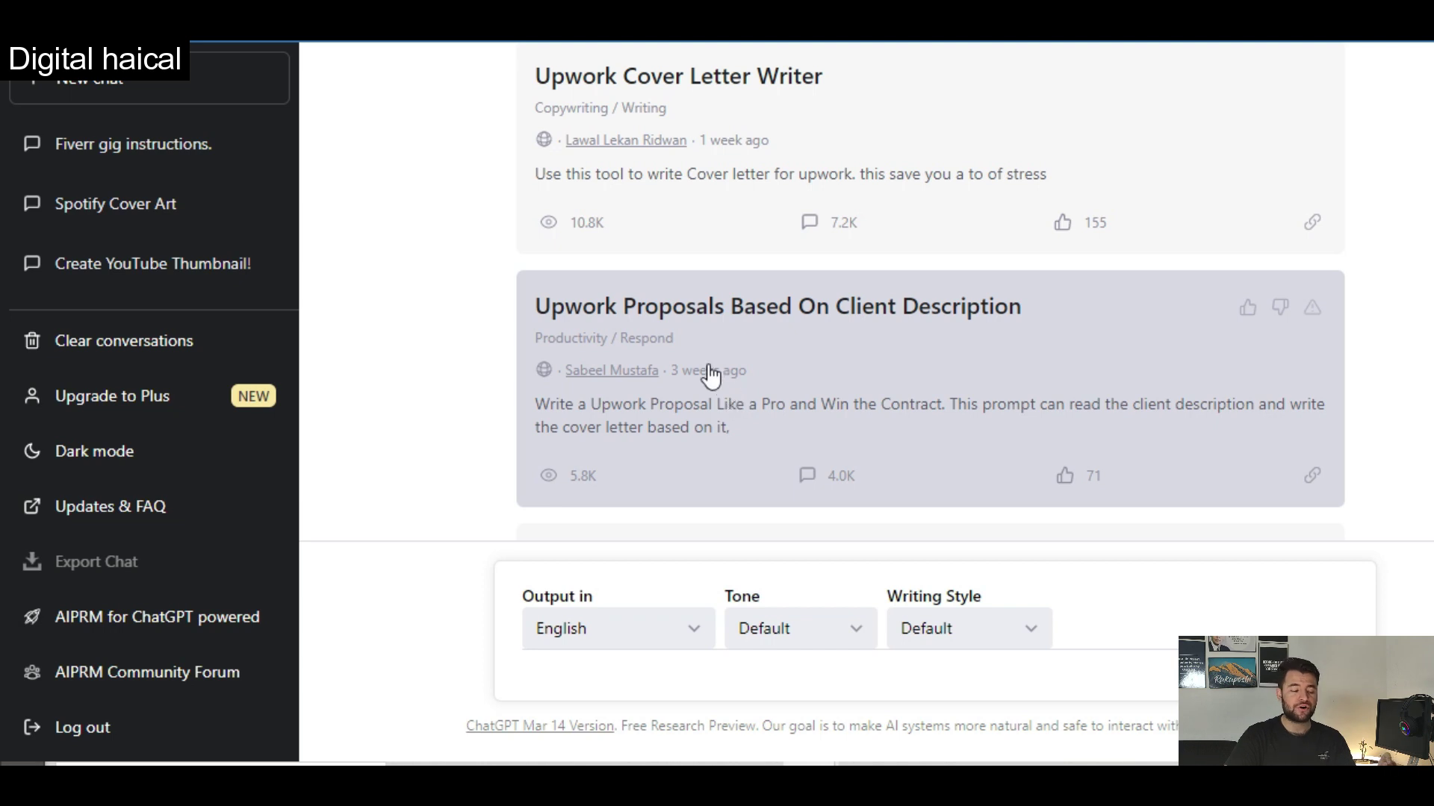
Step: Choose the Upwork Proposals Based On Client Description prompt and write a job description requesting a highly qualified PHP developer for registration and newsletter optin forms
{"action": "left_click", "coordinate": [675, 331]}
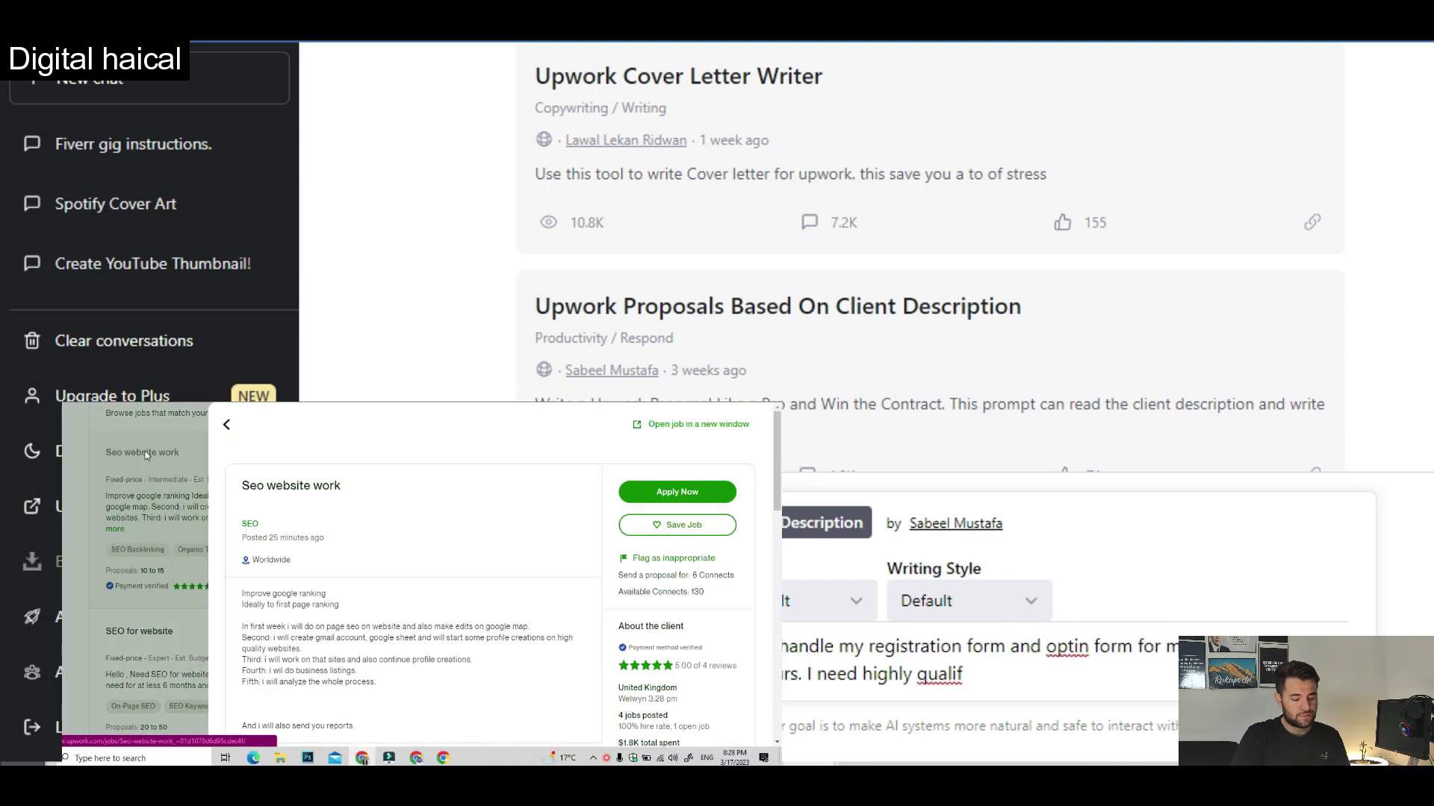
{"action": "type", "text": "fied expert to "}
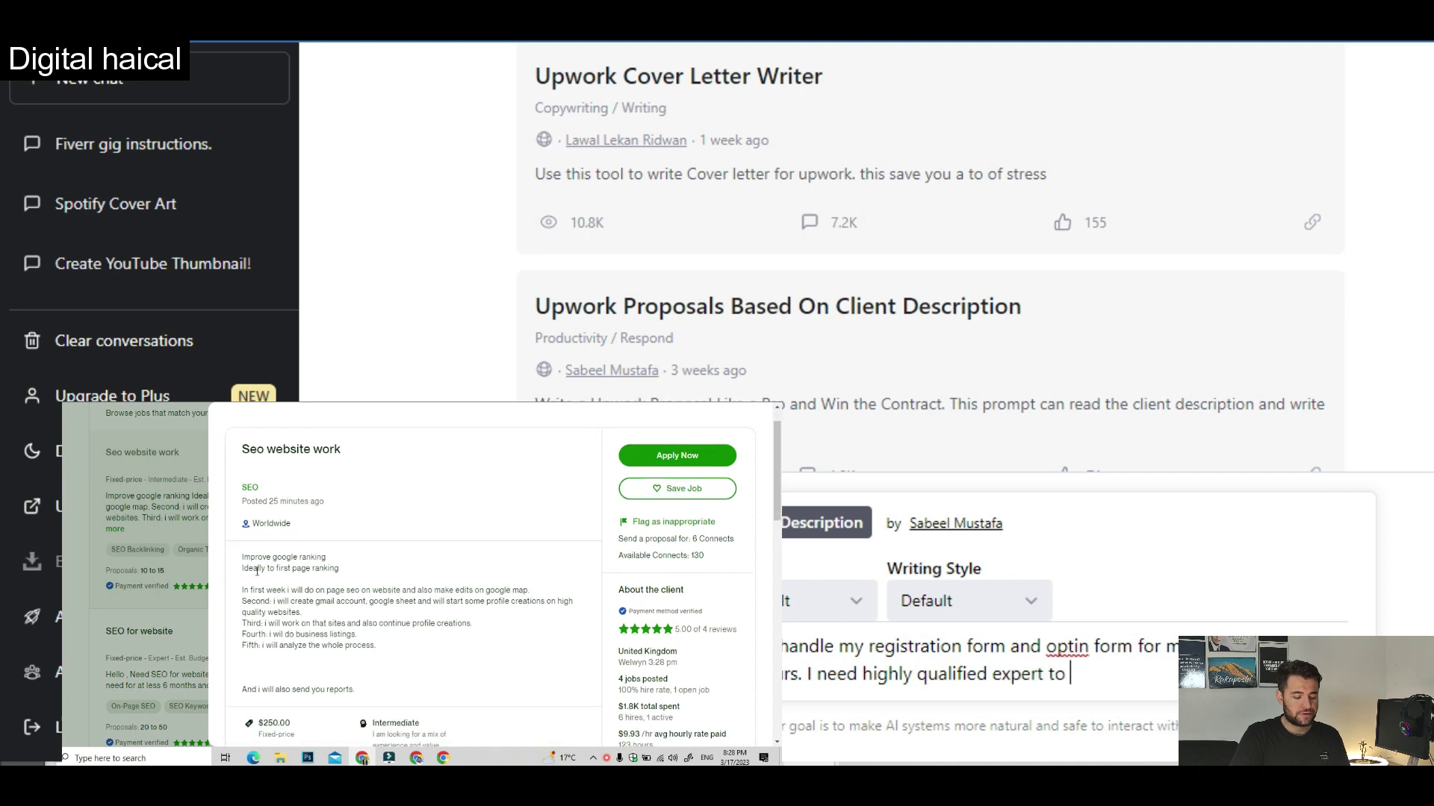
{"action": "type", "text": "work o"}
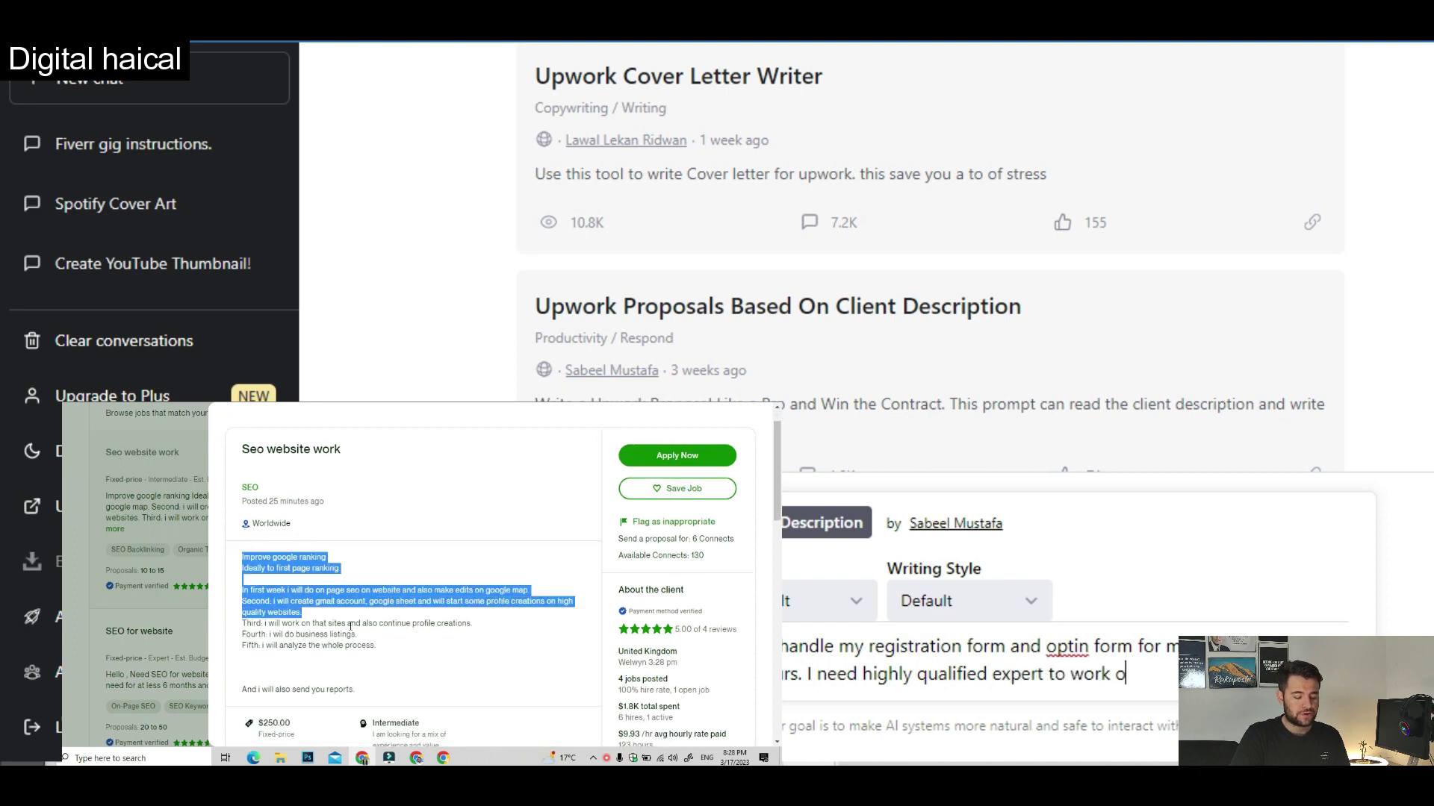
{"action": "type", "text": "n it."}
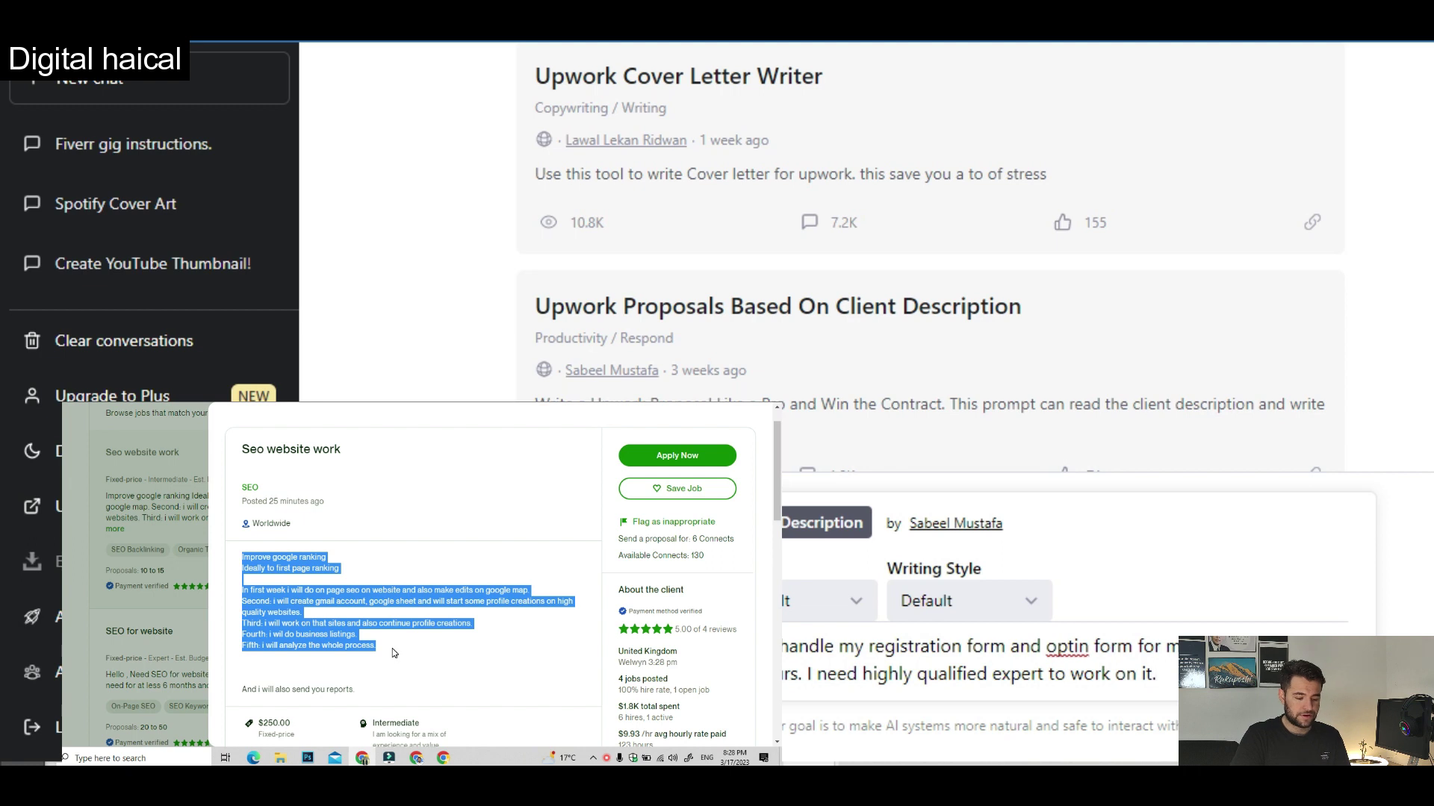
{"action": "type", "text": " m"}
Step: Switch from the Upwork job posting to ChatGPT and search the AIPRM public prompts for upwork
{"action": "left_click", "coordinate": [416, 758]}
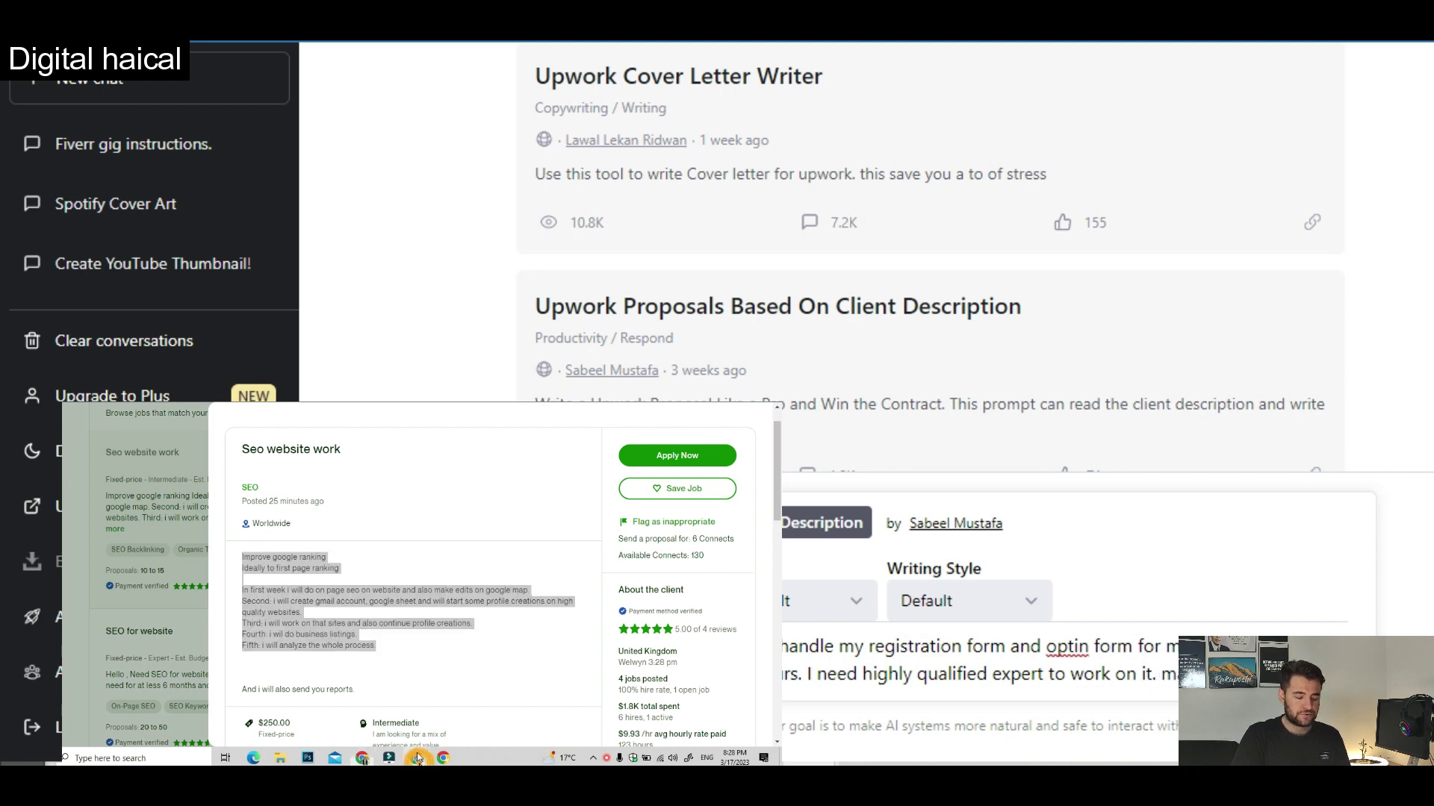
{"action": "left_click", "coordinate": [382, 698]}
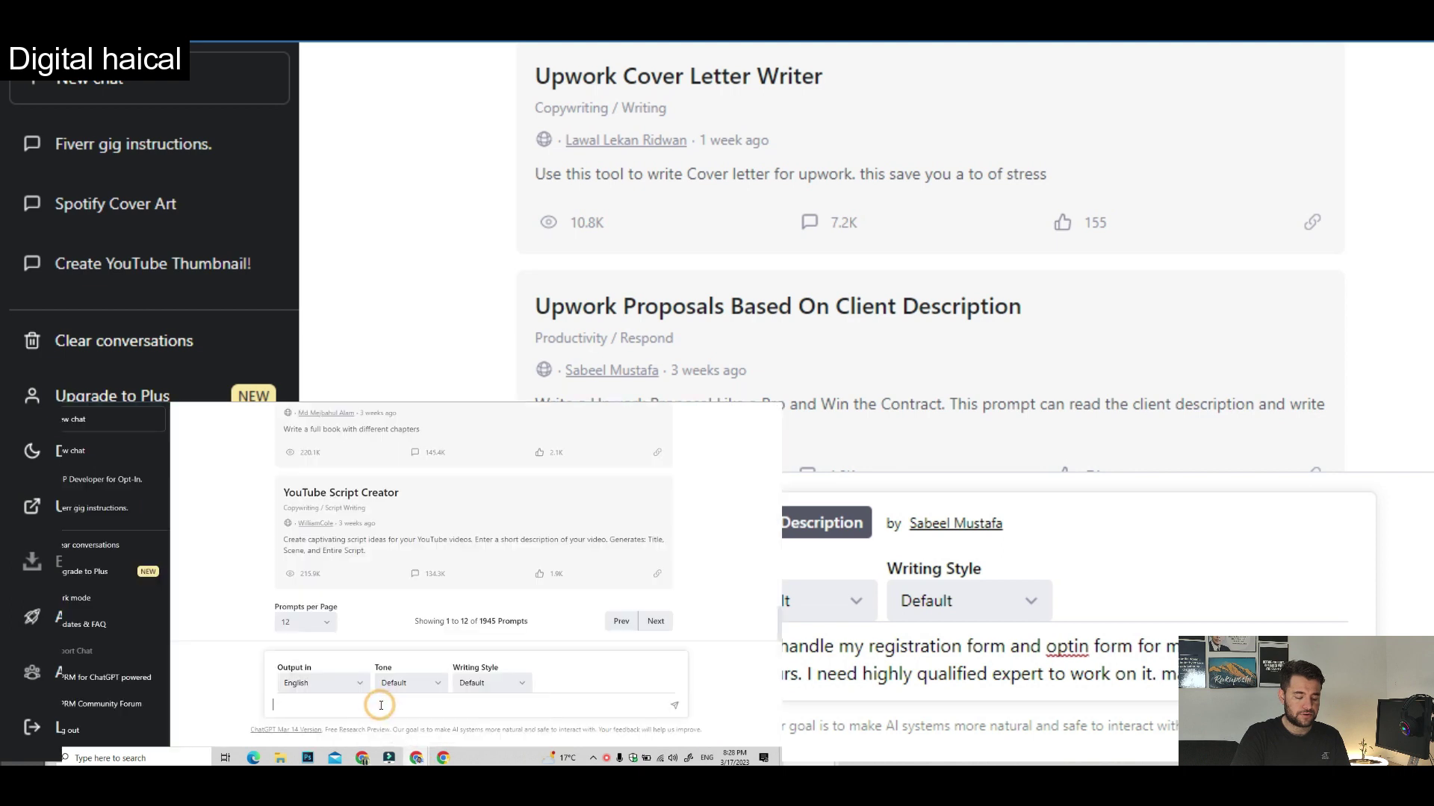
{"action": "scroll", "coordinate": [389, 553], "scroll_direction": "up", "scroll_amount": 2}
{"action": "scroll", "coordinate": [448, 545], "scroll_direction": "up", "scroll_amount": 5}
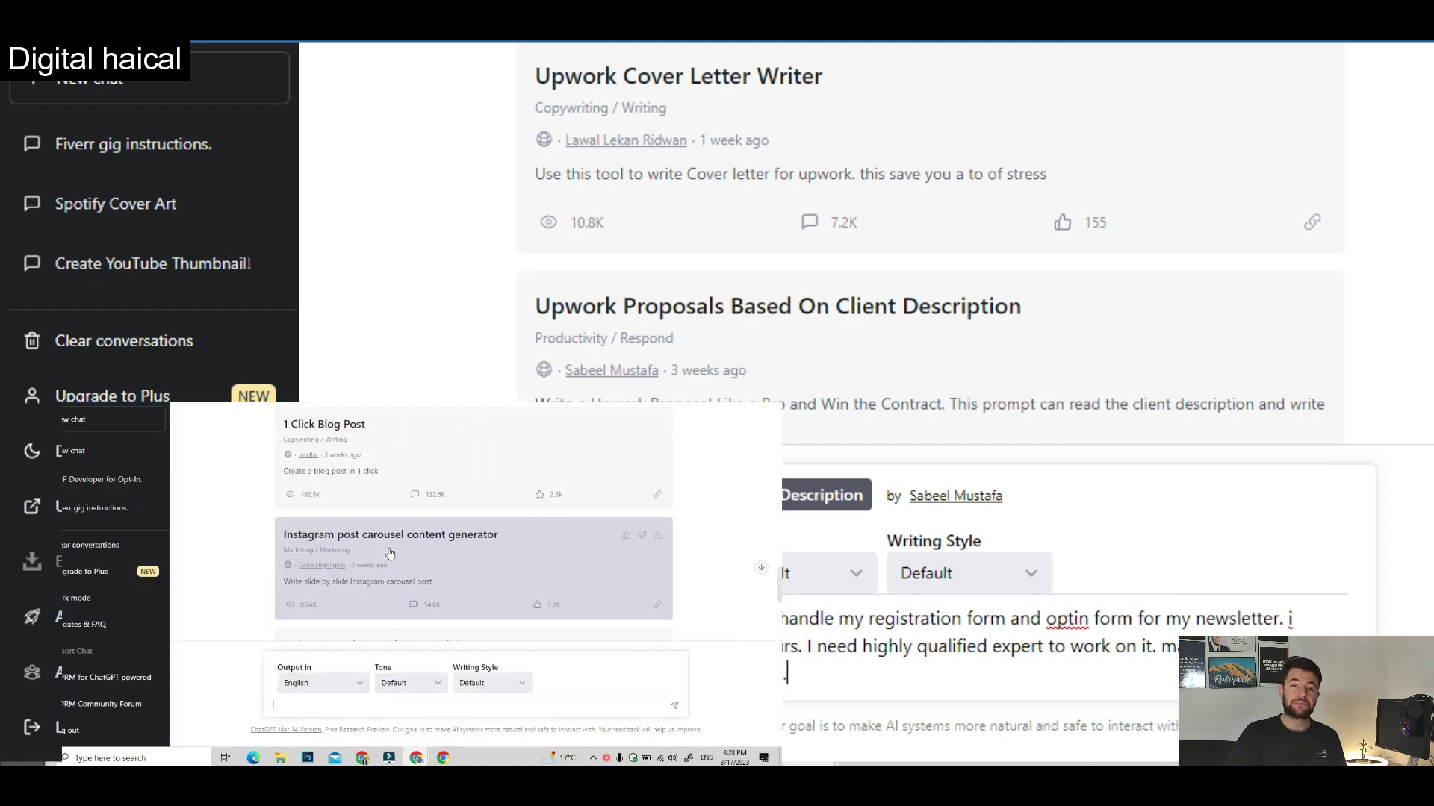
{"action": "scroll", "coordinate": [516, 537], "scroll_direction": "up", "scroll_amount": 6}
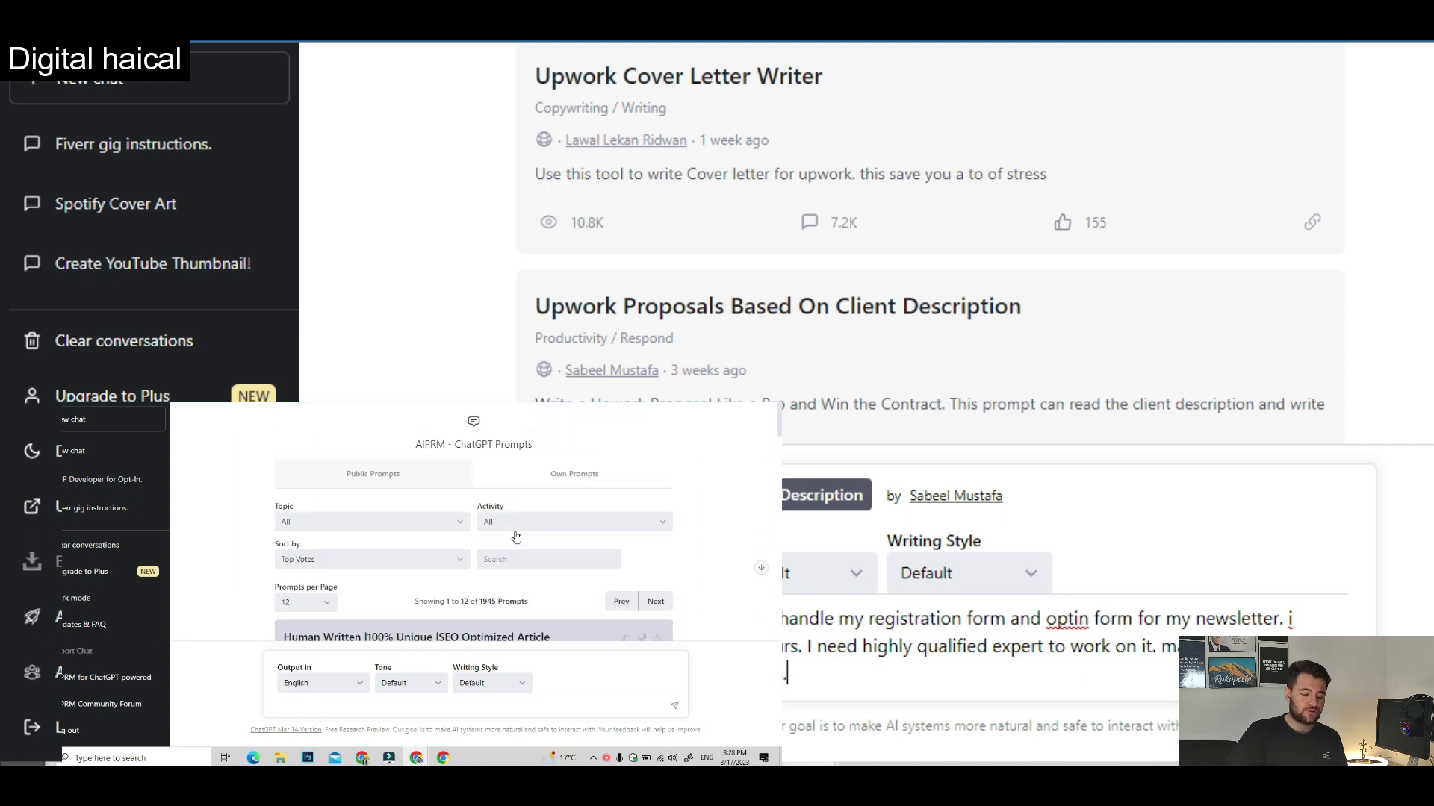
{"action": "left_click", "coordinate": [531, 567]}
{"action": "type", "text": "up"}
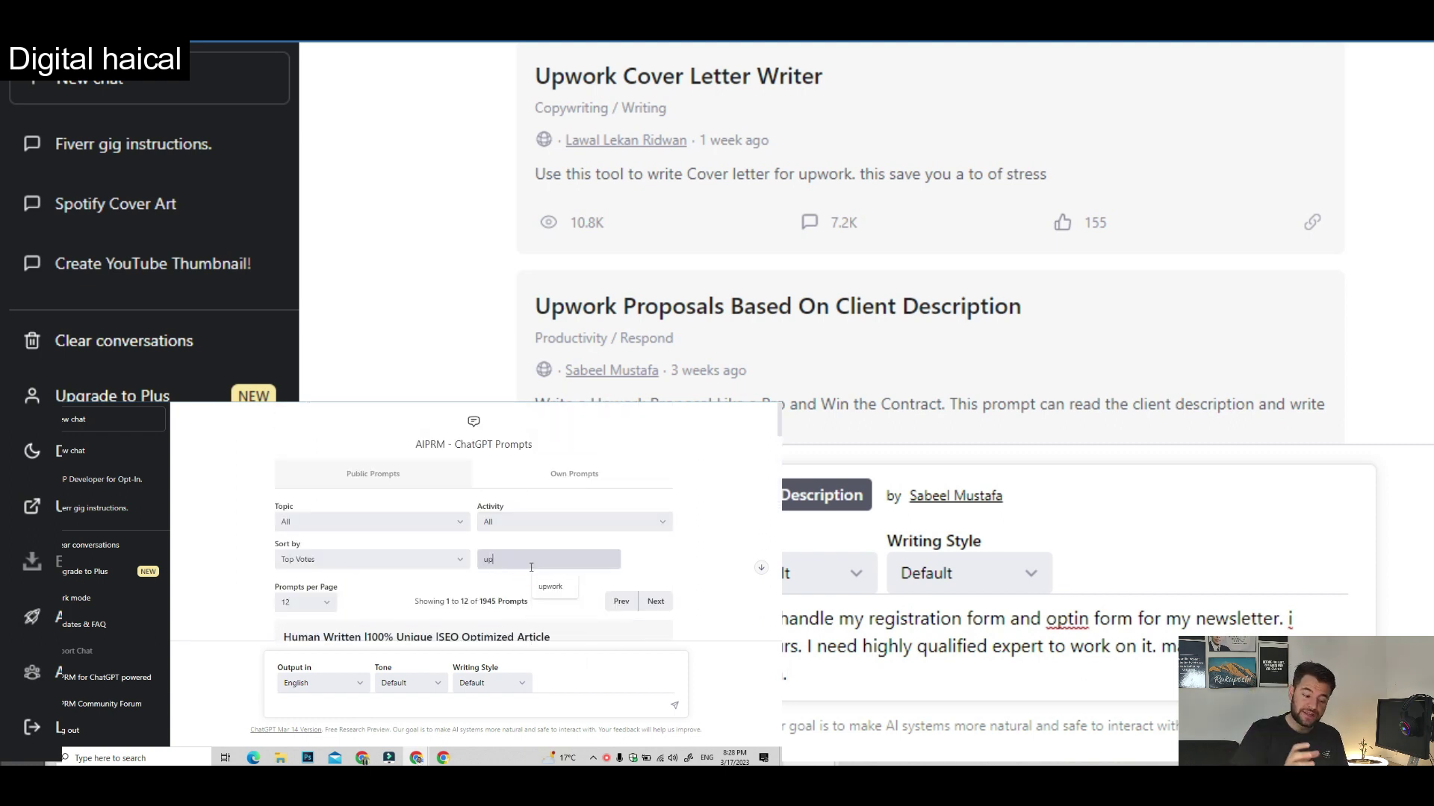
{"action": "type", "text": "work"}
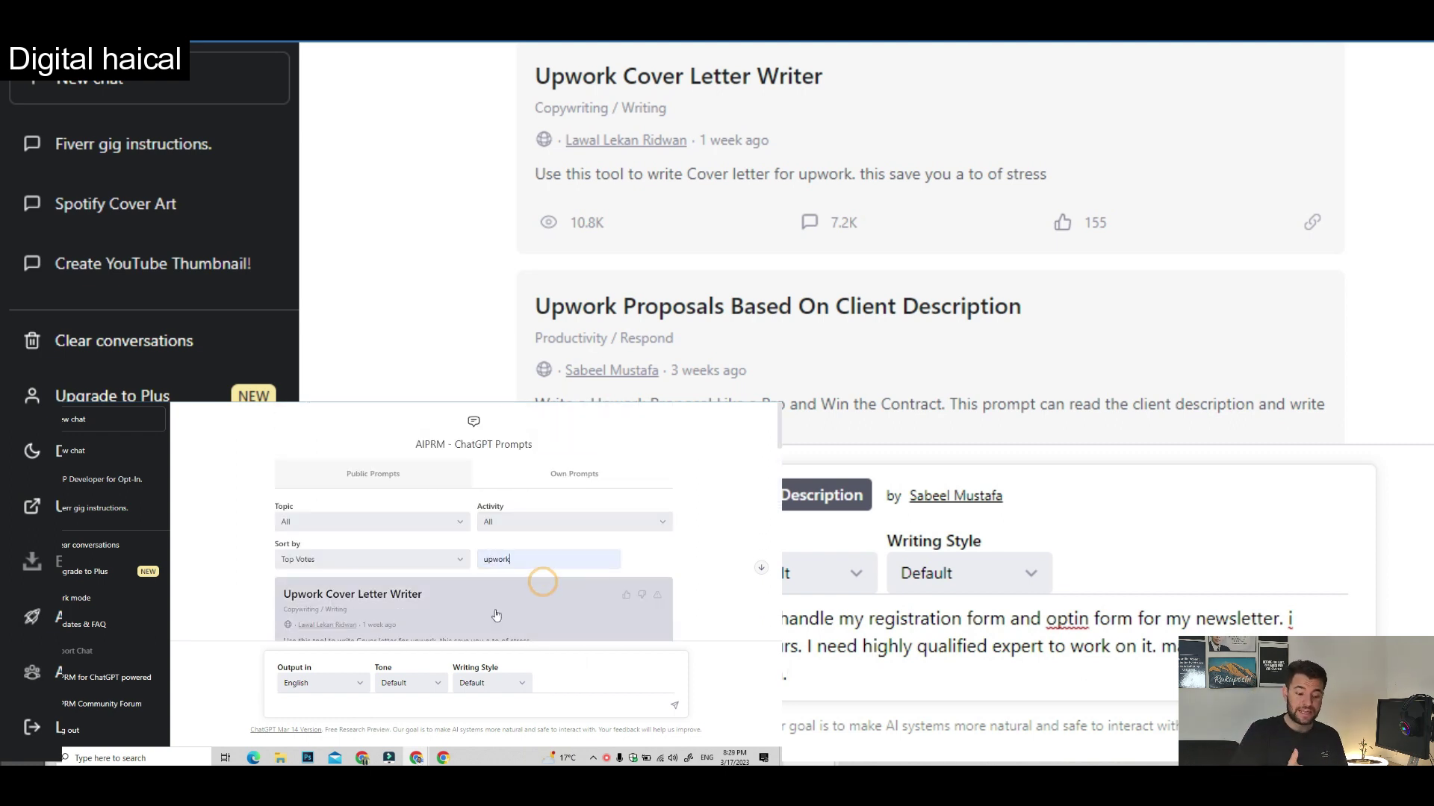
Step: Choose the Upwork Proposals Based On Client Description prompt and submit the copied Seo website work job description with it
{"action": "scroll", "coordinate": [493, 614], "scroll_direction": "down", "scroll_amount": 3}
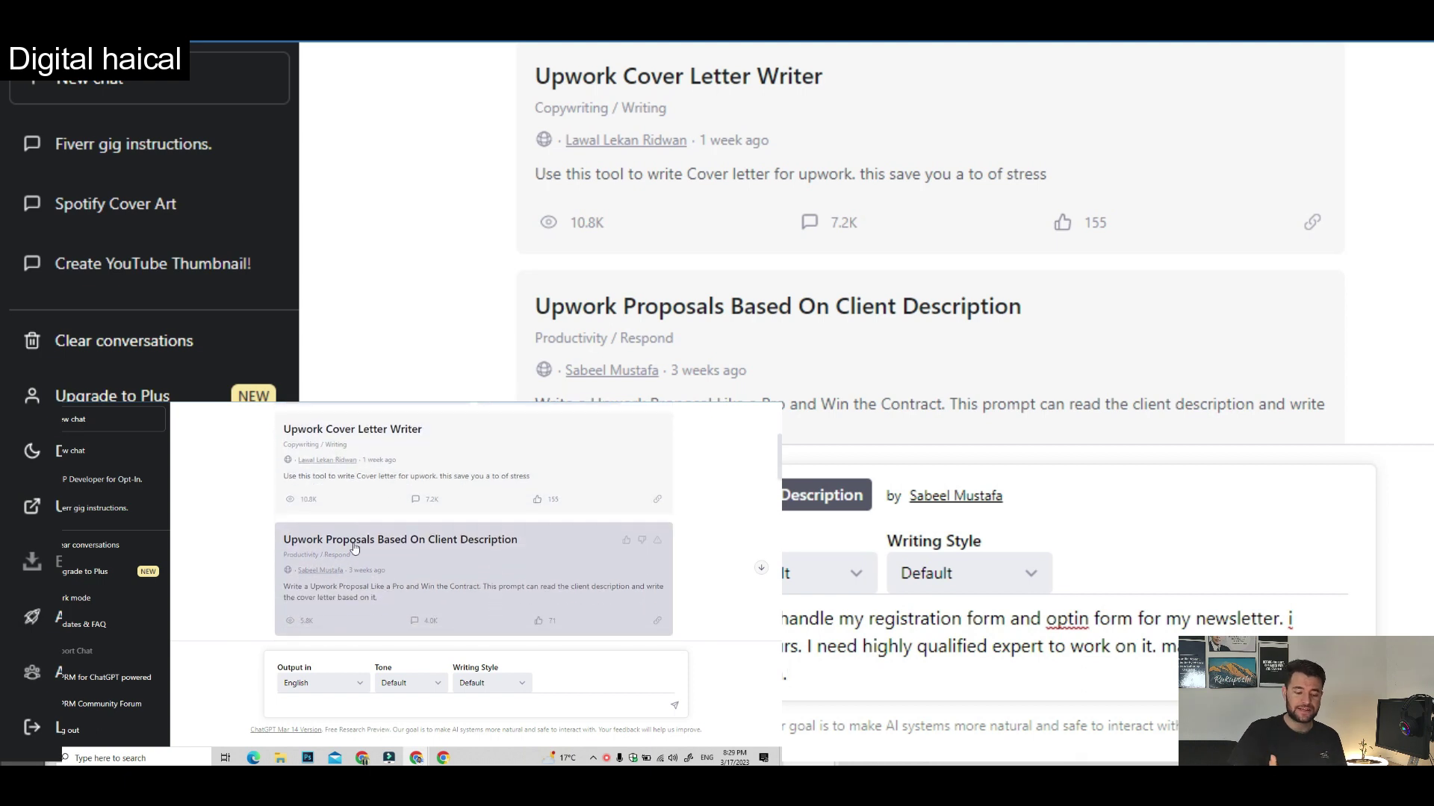
{"action": "left_click", "coordinate": [367, 547]}
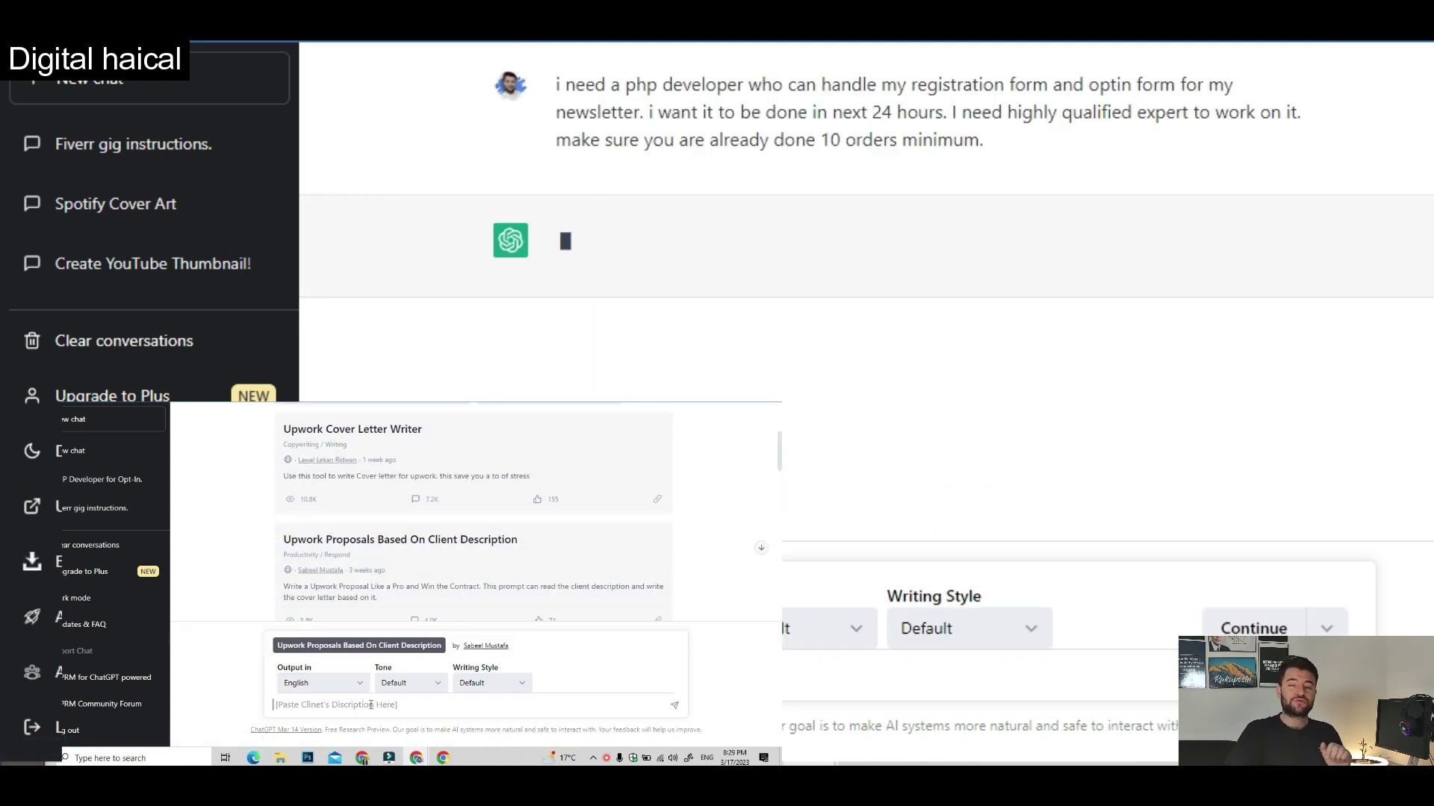
{"action": "key", "text": "ctrl+v"}
{"action": "key", "text": "Return"}
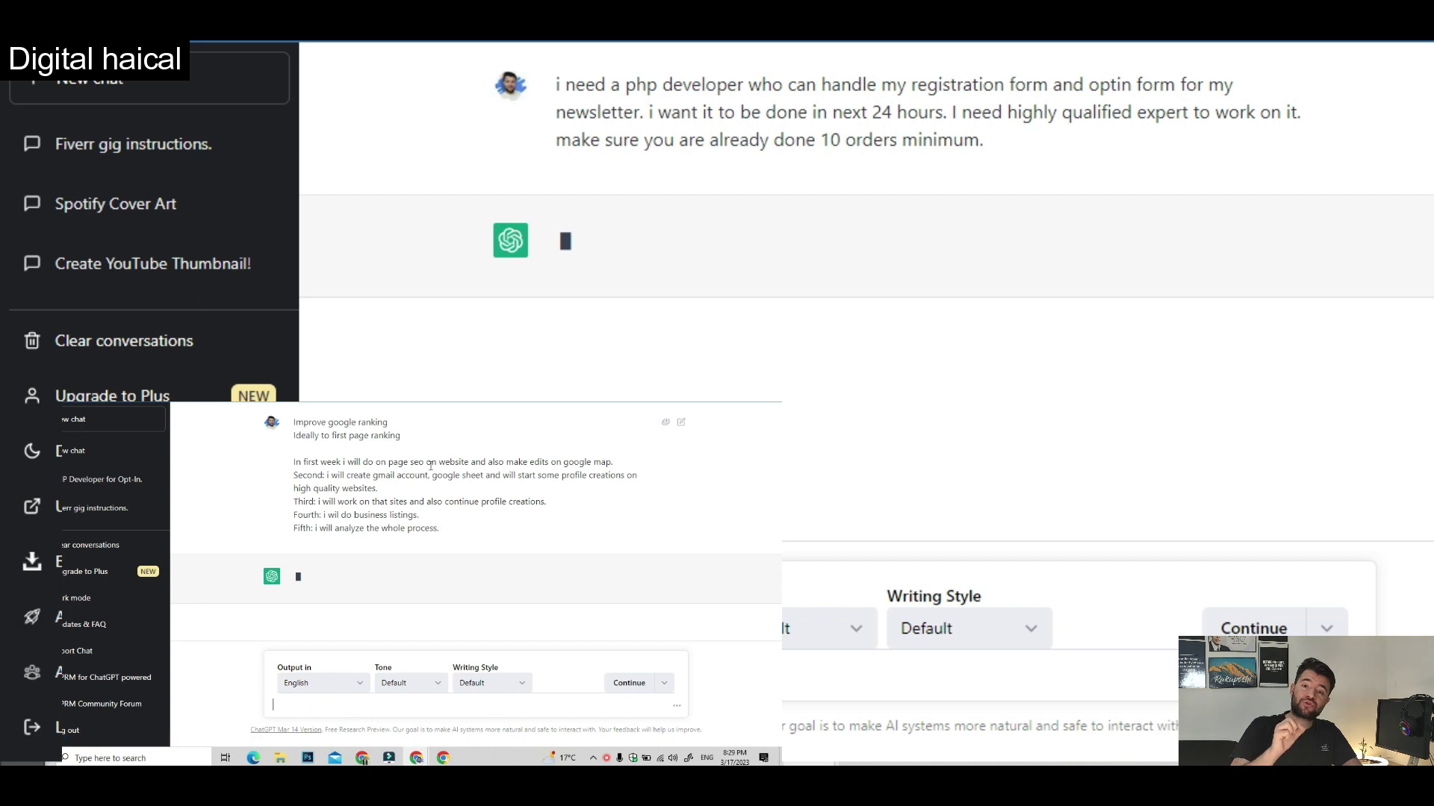
Step: Switch to Upwork and start an application for the Seo website work job
{"action": "key", "text": "alt+Tab"}
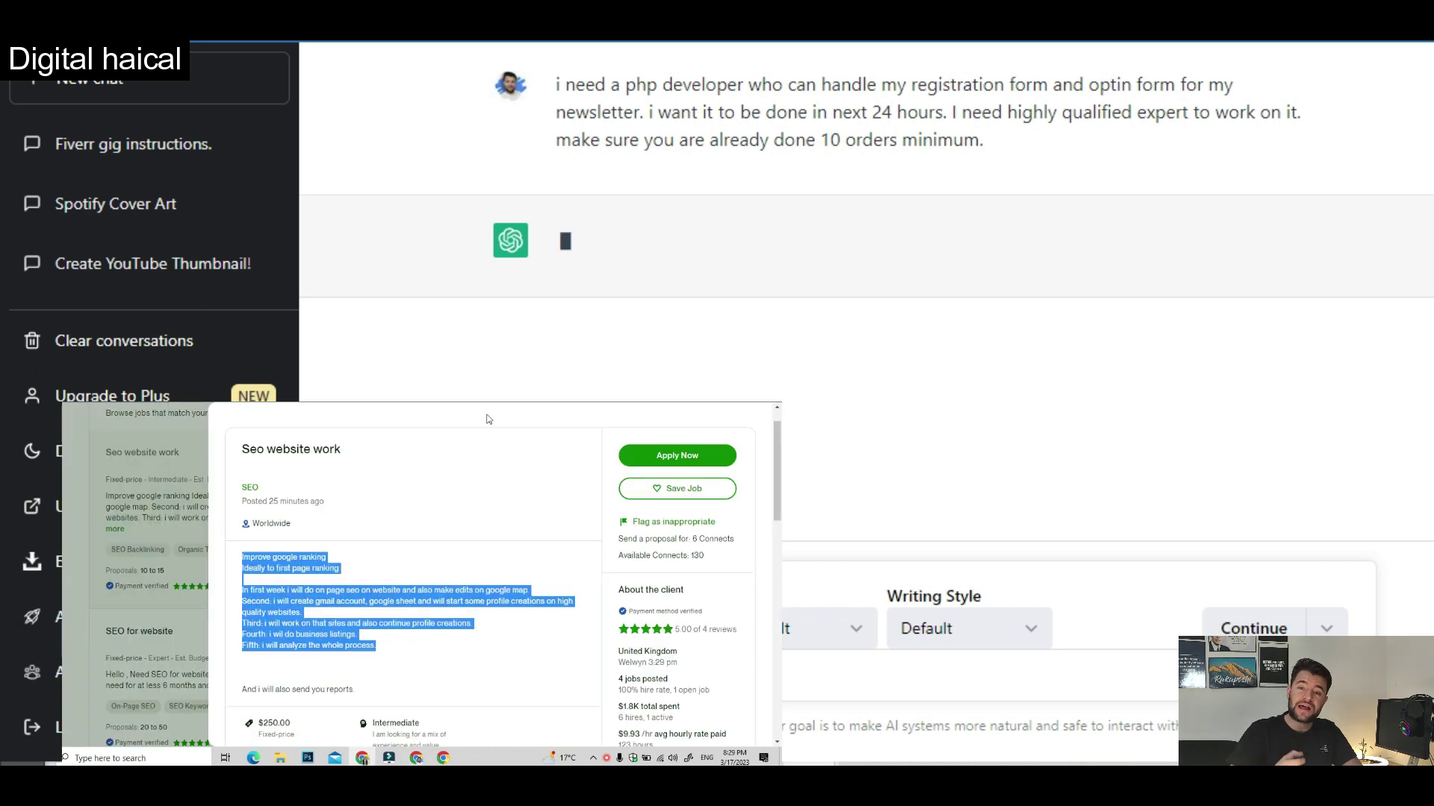
{"action": "left_click", "coordinate": [657, 457]}
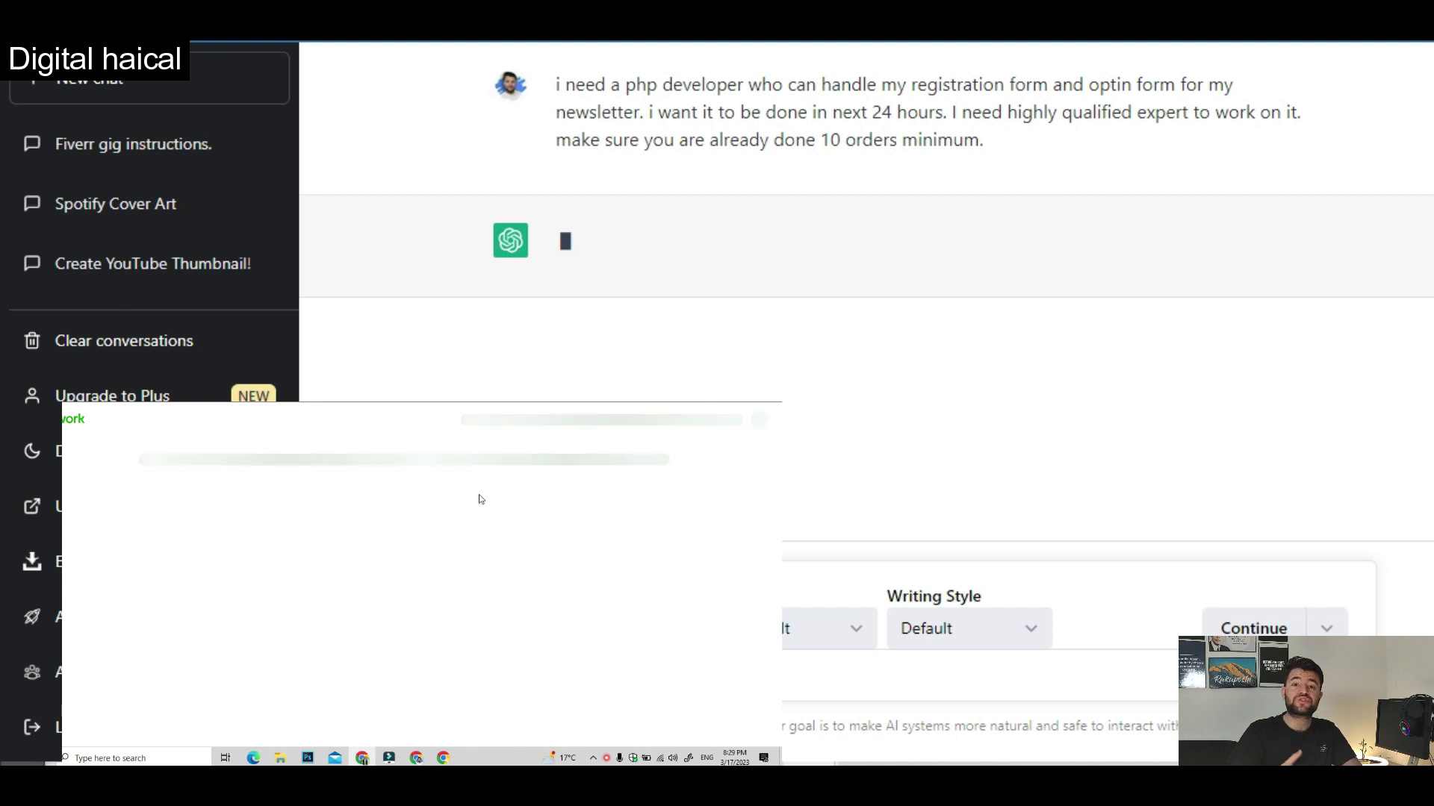
Step: Return to ChatGPT and read the proposal being generated for the SEO job
{"action": "key", "text": "alt+Tab"}
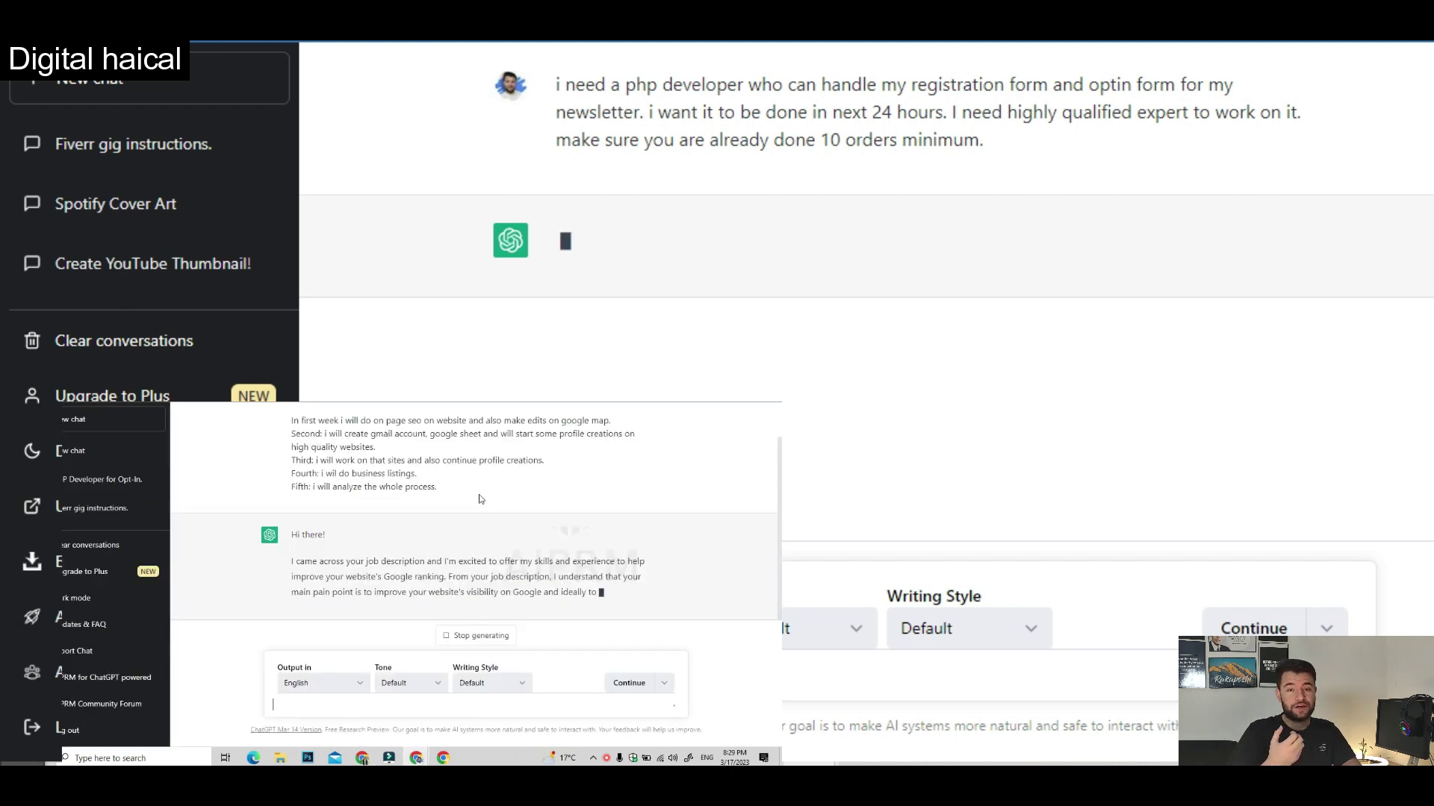
{"action": "left_click_drag", "start_coordinate": [336, 504], "coordinate": [383, 578]}
{"action": "left_click", "coordinate": [373, 580]}
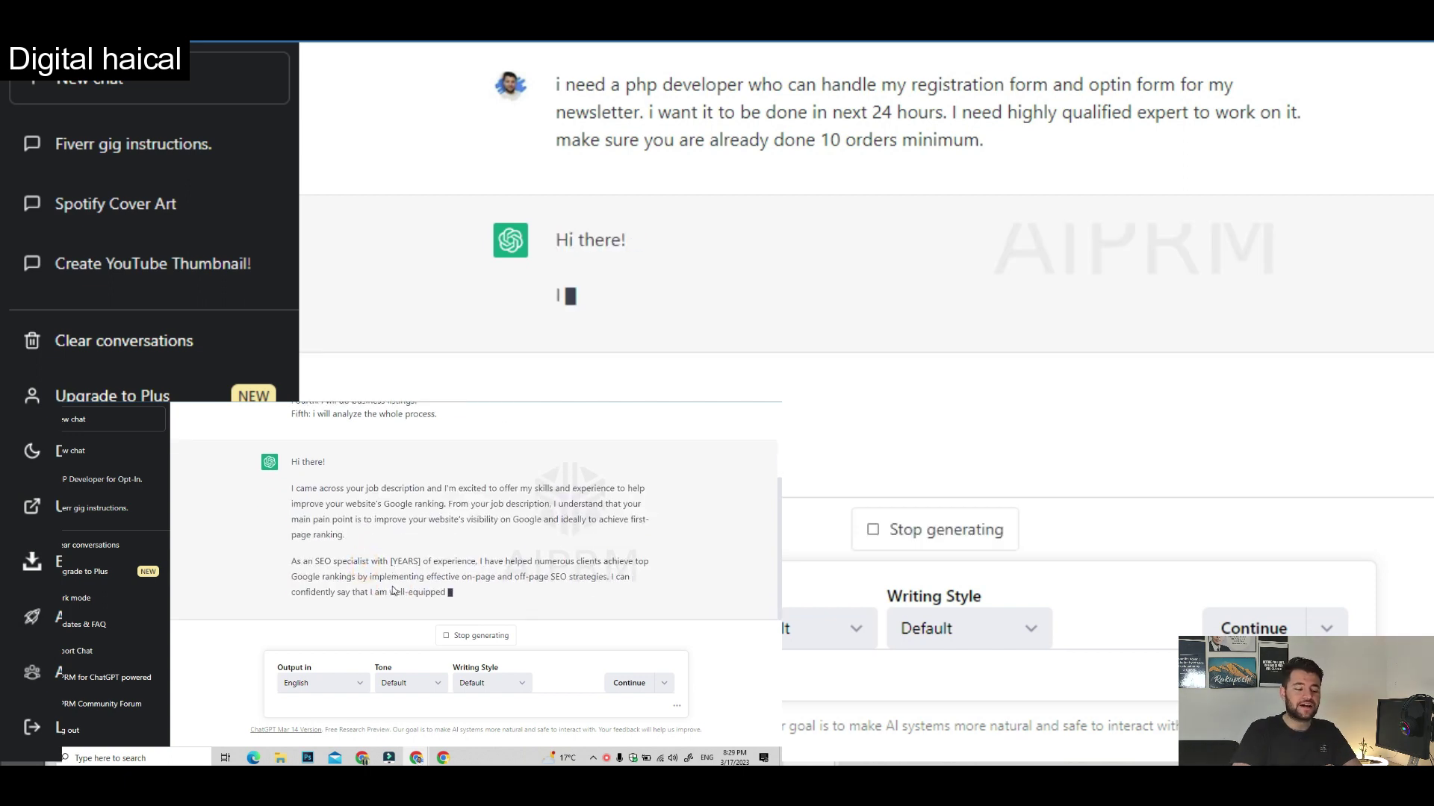
Step: Switch back to the Upwork application form and set the payment terms to By project
{"action": "key", "text": "alt+Tab"}
{"action": "scroll", "coordinate": [250, 608], "scroll_direction": "down", "scroll_amount": 5}
{"action": "scroll", "coordinate": [250, 612], "scroll_direction": "down", "scroll_amount": 5}
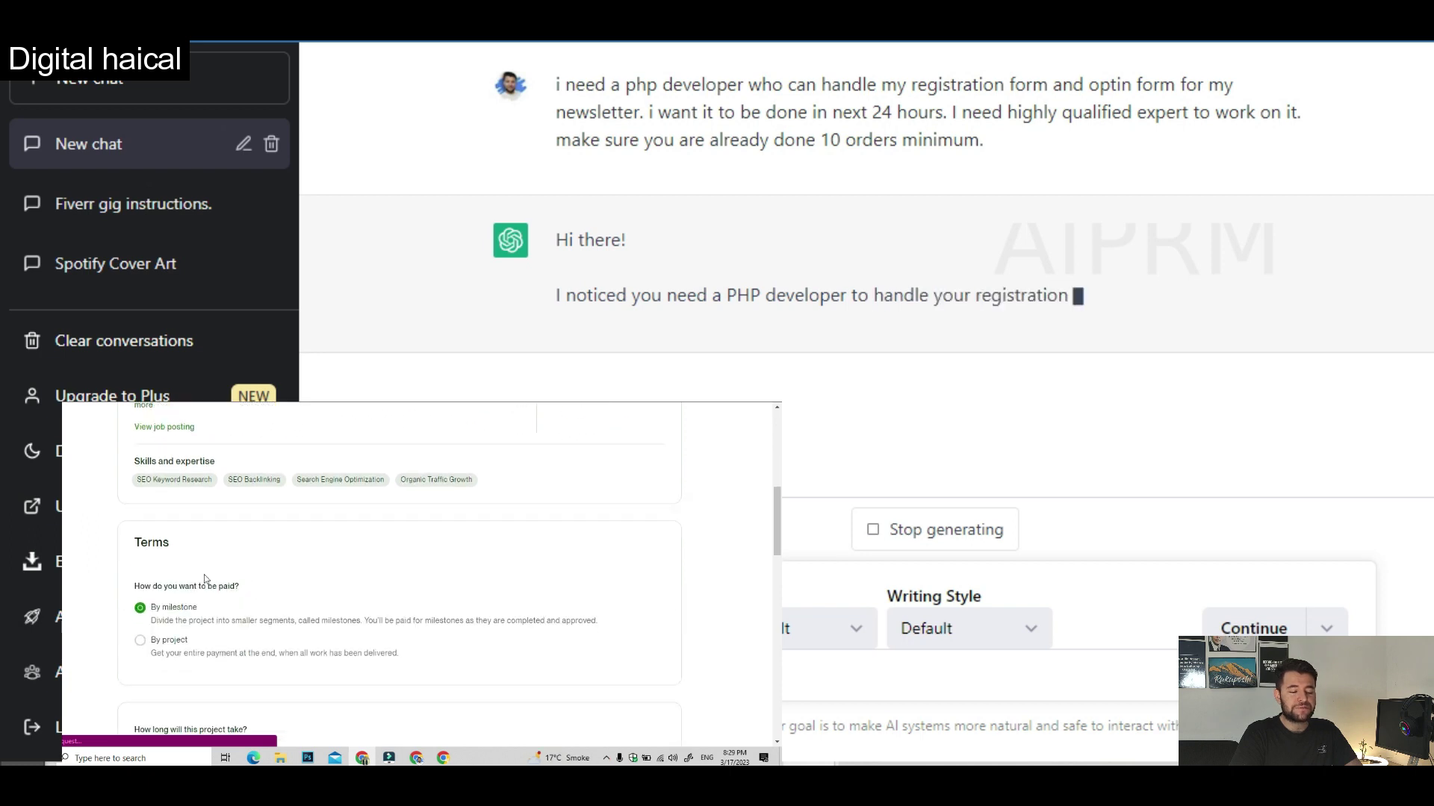
{"action": "scroll", "coordinate": [224, 587], "scroll_direction": "down", "scroll_amount": 2}
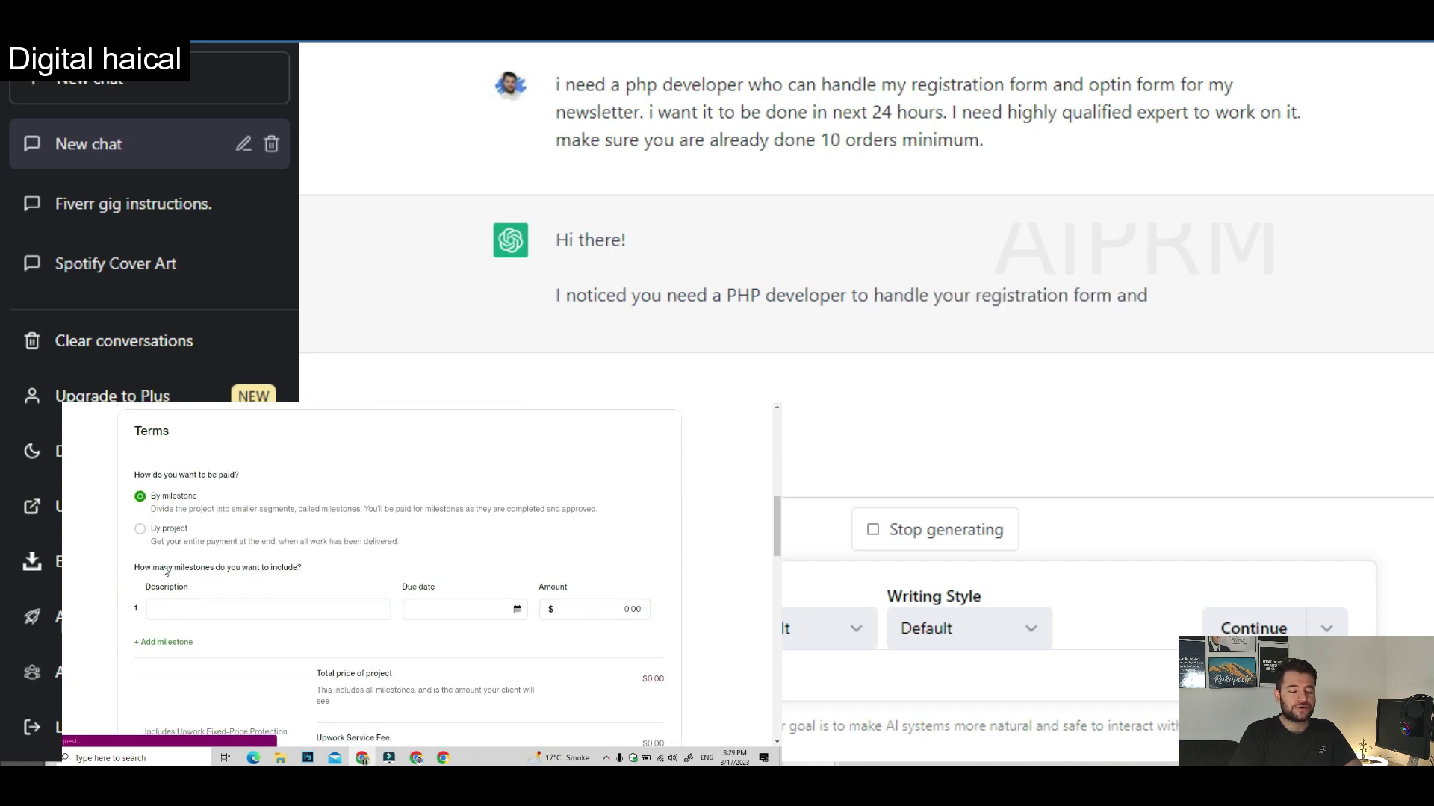
{"action": "left_click", "coordinate": [142, 530]}
{"action": "scroll", "coordinate": [213, 620], "scroll_direction": "down", "scroll_amount": 7}
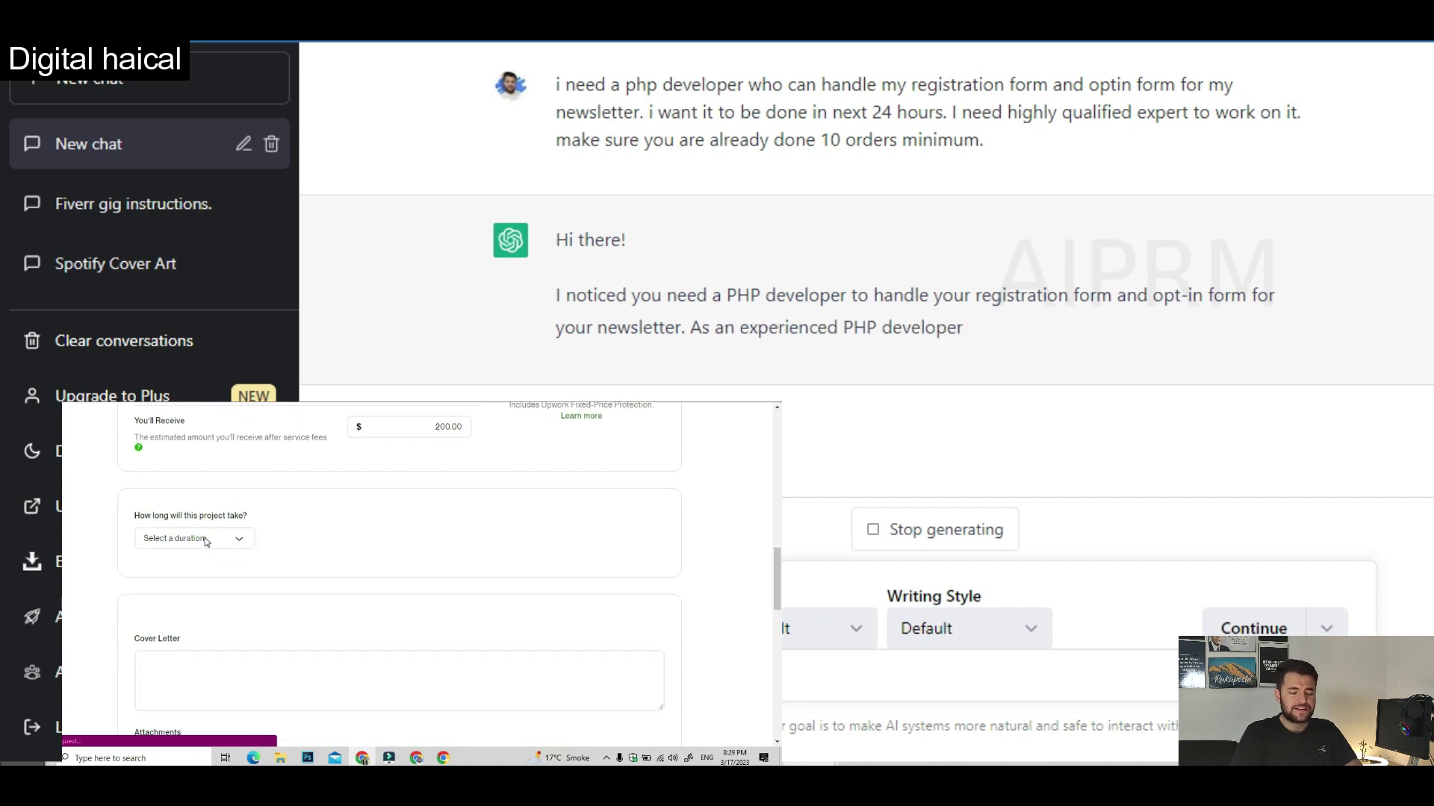
Step: Set the project duration to 1 to 3 months and place the cursor in the Cover Letter field
{"action": "scroll", "coordinate": [205, 541], "scroll_direction": "down", "scroll_amount": 1}
{"action": "left_click", "coordinate": [239, 521]}
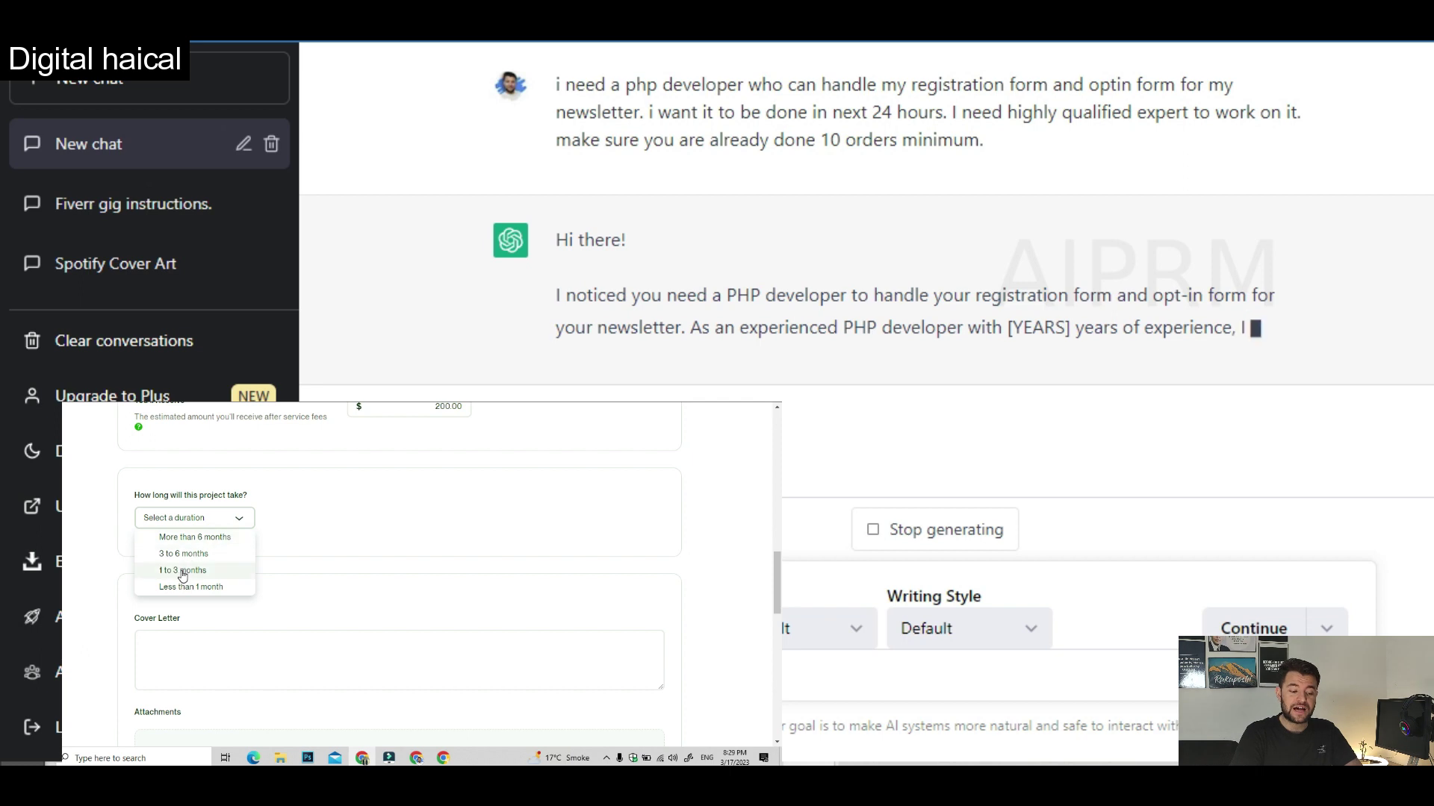
{"action": "left_click", "coordinate": [181, 573]}
{"action": "left_click", "coordinate": [217, 647]}
{"action": "scroll", "coordinate": [219, 648], "scroll_direction": "down", "scroll_amount": 2}
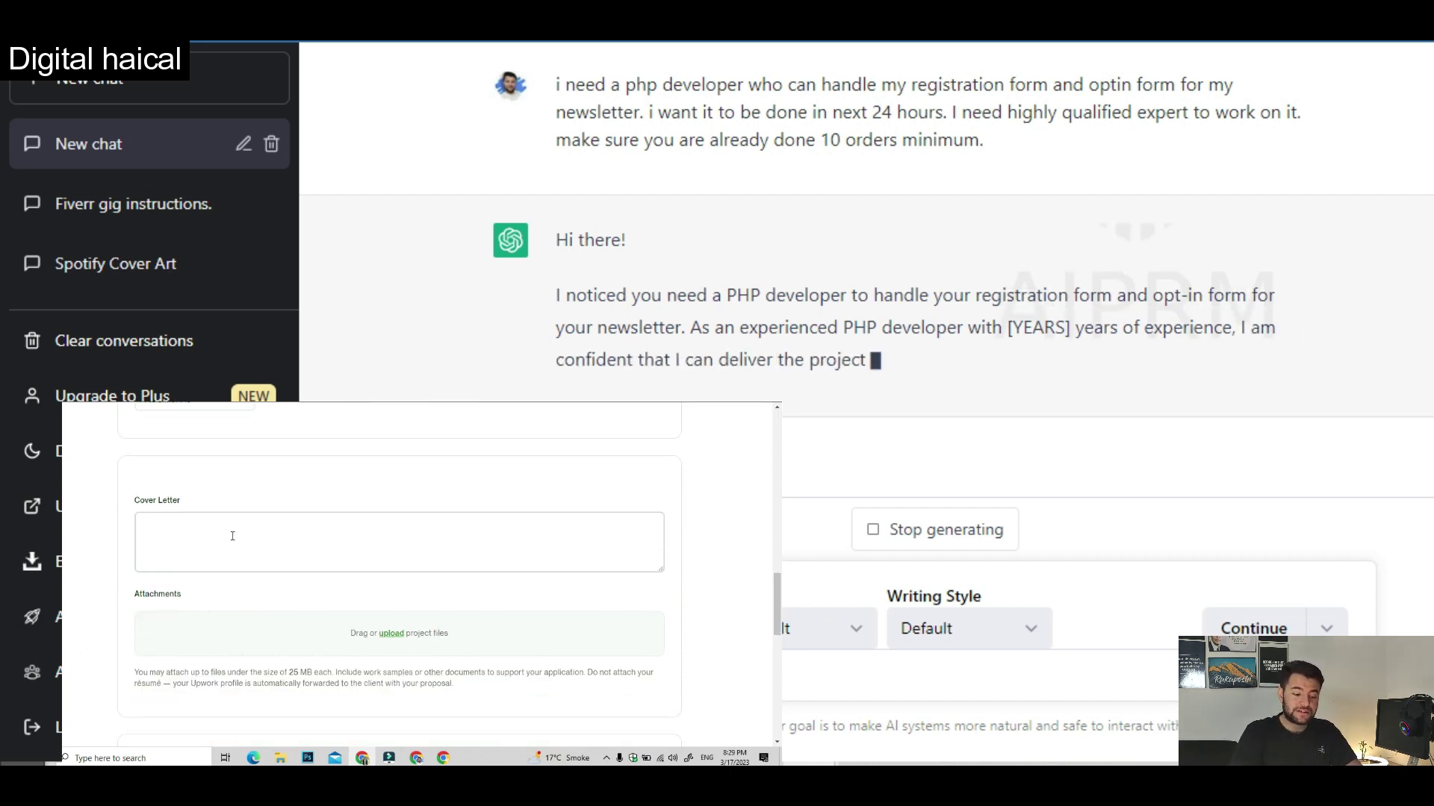
Step: Copy the full generated SEO proposal from ChatGPT and paste it into the Cover Letter field of the Upwork application
{"action": "key", "text": "alt+Tab"}
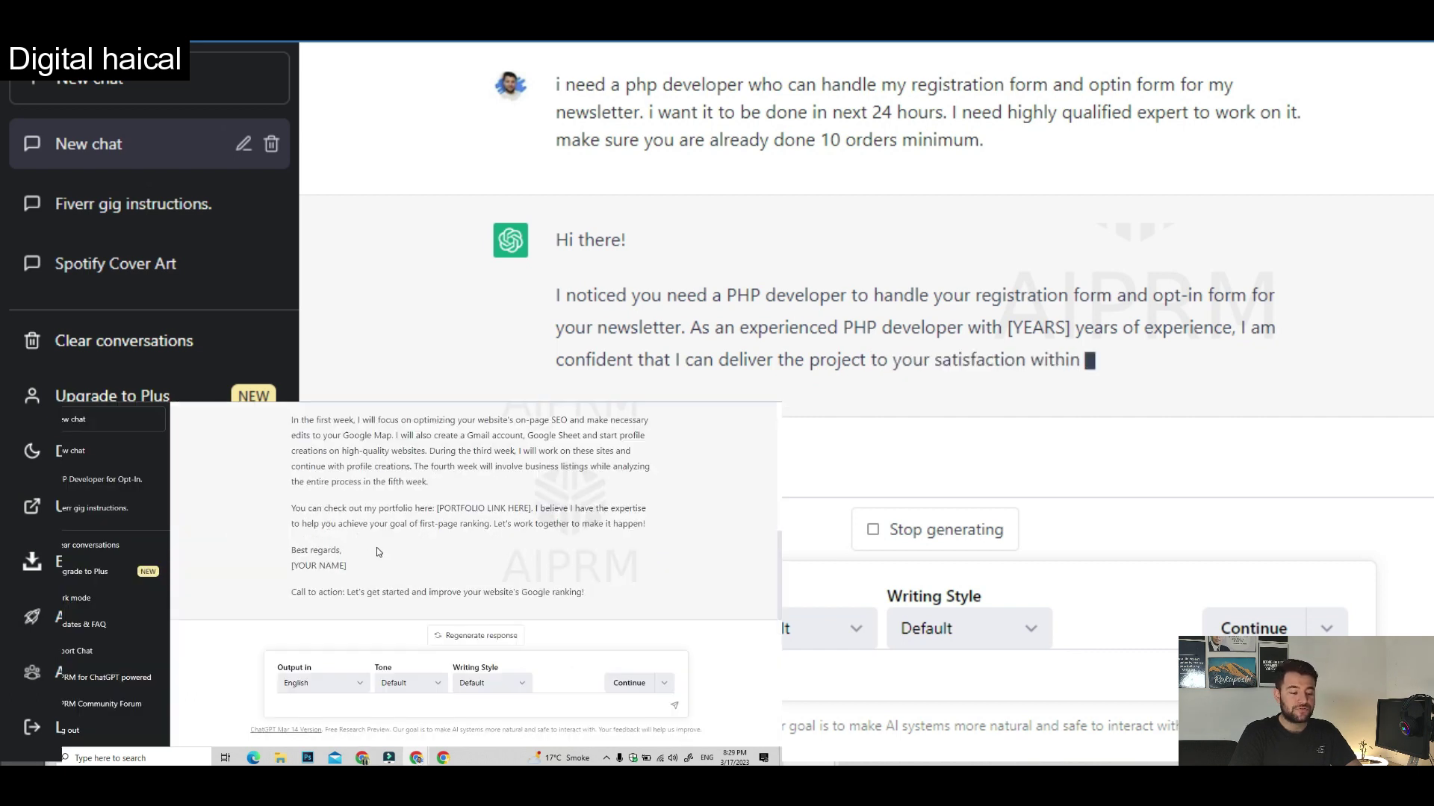
{"action": "scroll", "coordinate": [377, 551], "scroll_direction": "up", "scroll_amount": 8}
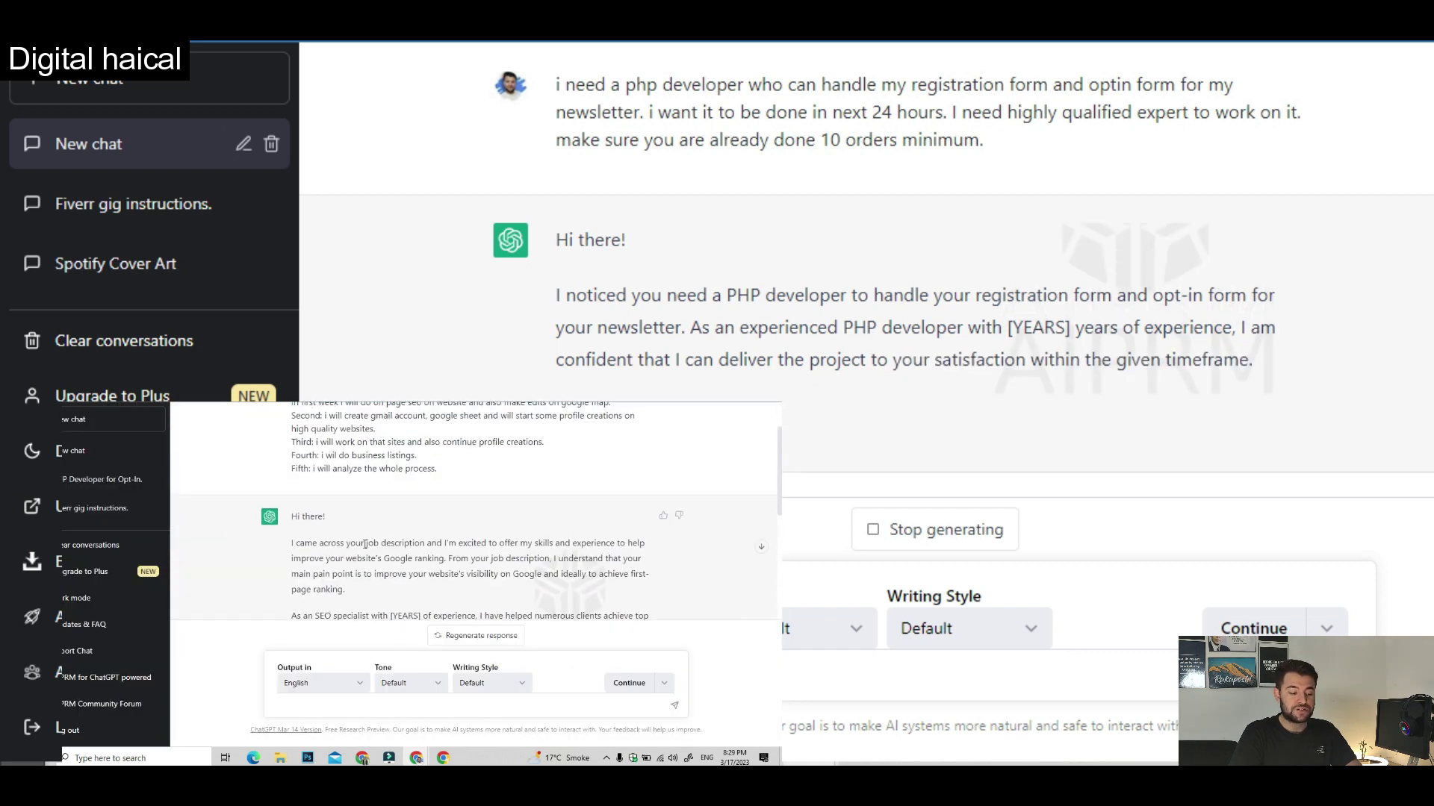
{"action": "left_click_drag", "start_coordinate": [291, 512], "coordinate": [611, 577]}
{"action": "key", "text": "ctrl+c"}
{"action": "key", "text": "alt+Tab"}
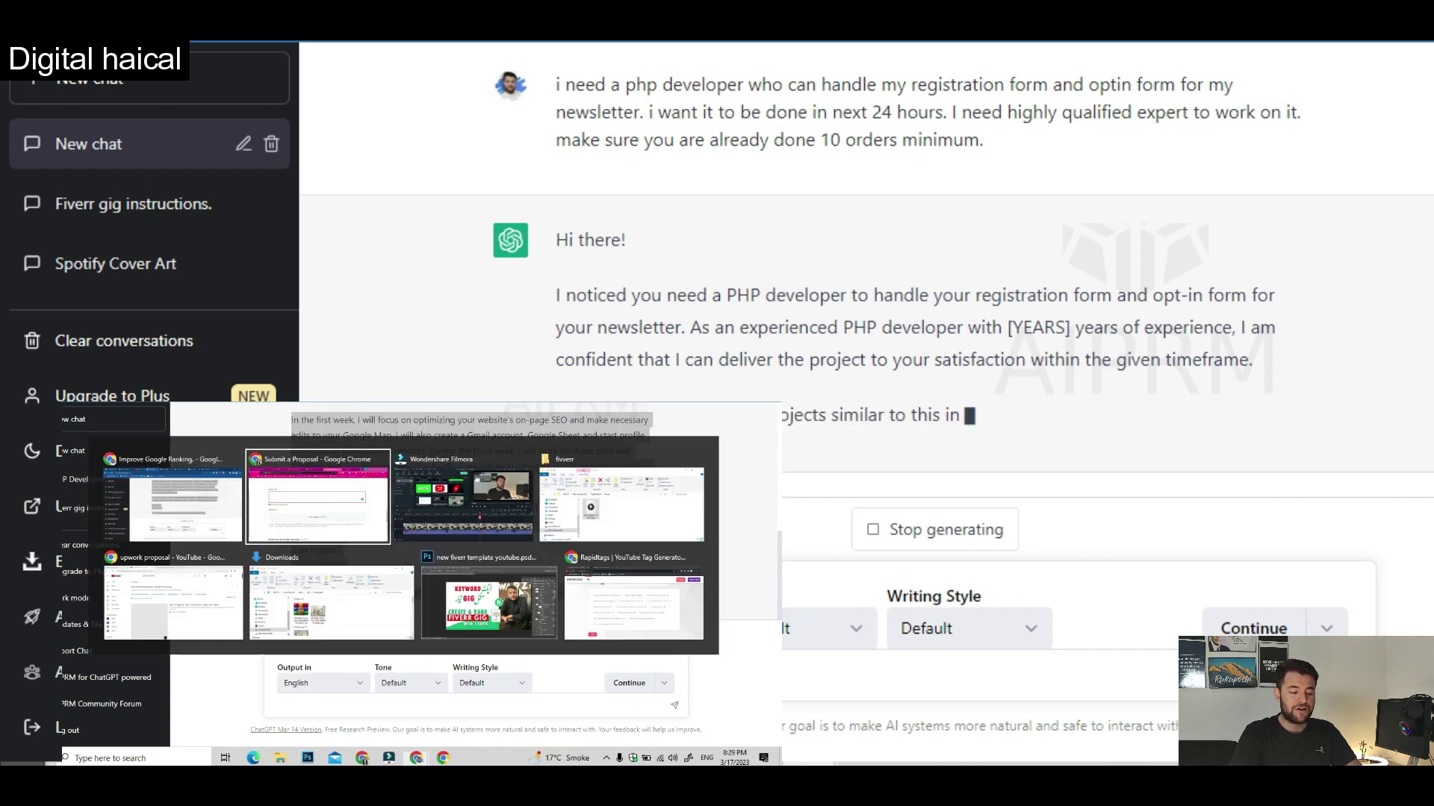
{"action": "left_click", "coordinate": [270, 506]}
{"action": "key", "text": "ctrl+v"}
{"action": "scroll", "coordinate": [270, 506], "scroll_direction": "up", "scroll_amount": 1}
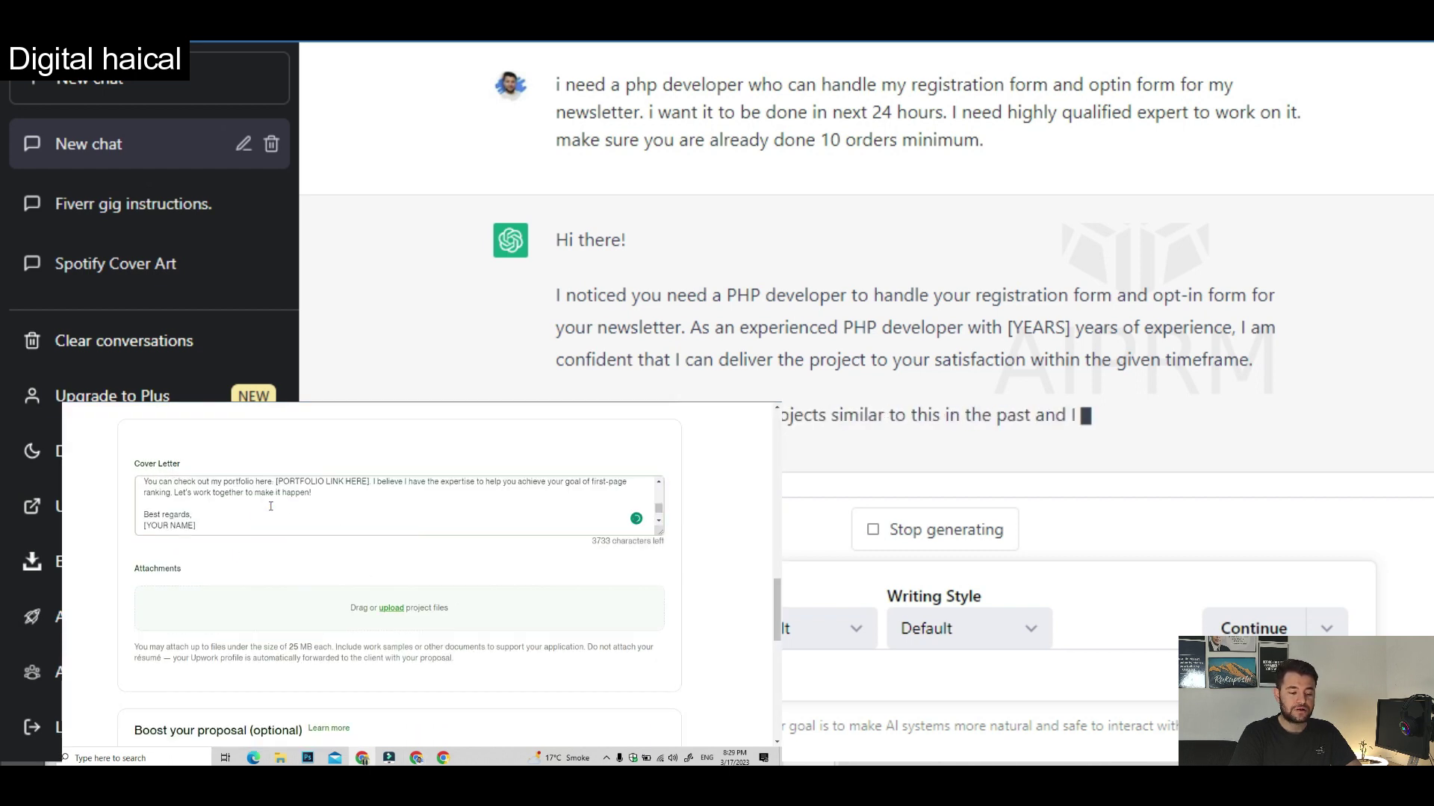
Step: Replace the [YOUR NAME] placeholder with the freelancer's name and delete the "Call to action:" label from the closing line
{"action": "left_click_drag", "start_coordinate": [202, 529], "coordinate": [144, 502]}
{"action": "type", "text": "Tha"}
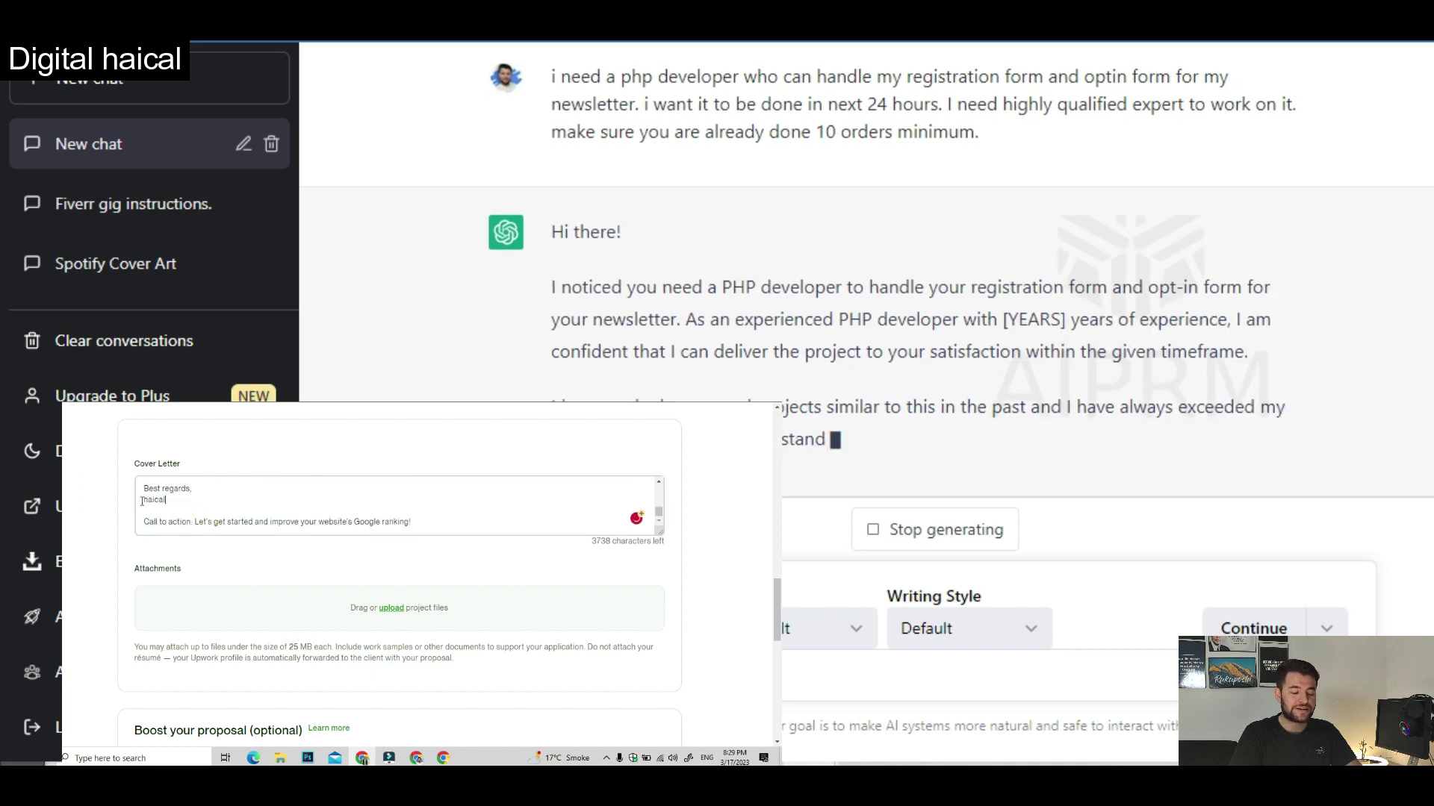
{"action": "left_click_drag", "start_coordinate": [162, 521], "coordinate": [141, 521]}
{"action": "key", "text": "BackSpace"}
Step: Highlight the [PORTFOLIO LINK HERE] placeholder in the cover letter and replace the [YEARS] placeholder with "6 years"
{"action": "scroll", "coordinate": [142, 519], "scroll_direction": "up", "scroll_amount": 5}
{"action": "scroll", "coordinate": [141, 520], "scroll_direction": "down", "scroll_amount": 5}
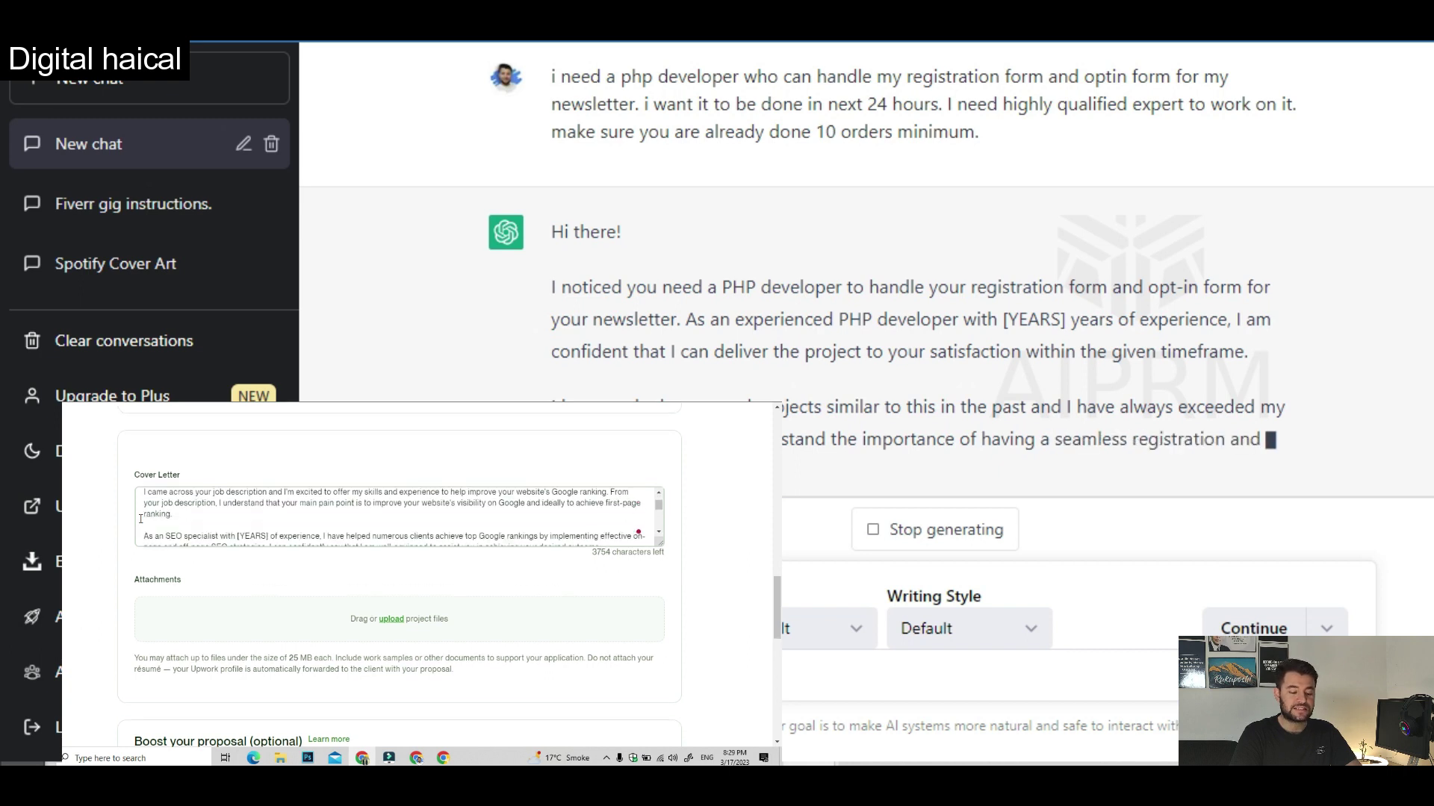
{"action": "scroll", "coordinate": [306, 524], "scroll_direction": "down", "scroll_amount": 3}
{"action": "left_click_drag", "start_coordinate": [369, 517], "coordinate": [282, 517]}
{"action": "scroll", "coordinate": [275, 515], "scroll_direction": "up", "scroll_amount": 5}
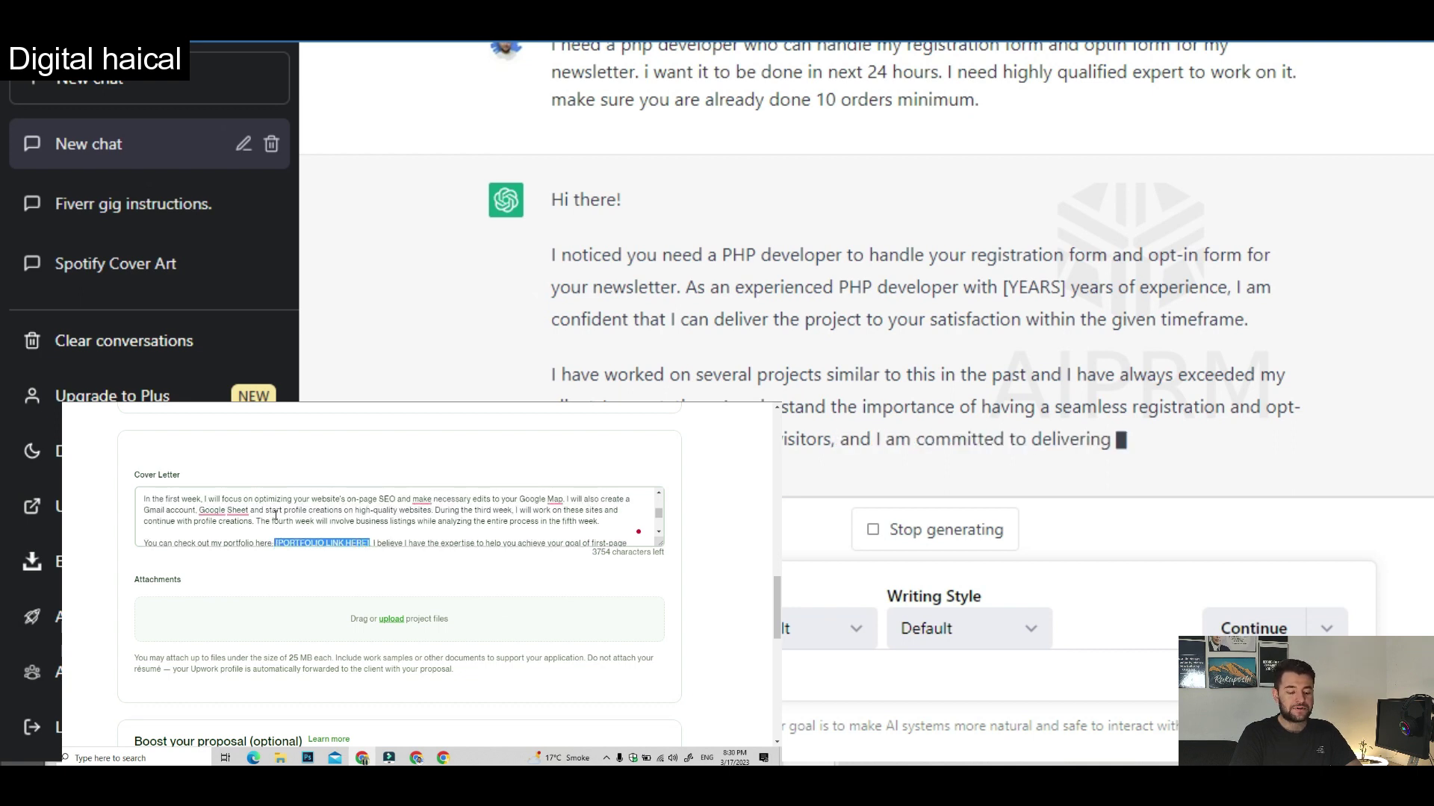
{"action": "left_click_drag", "start_coordinate": [275, 516], "coordinate": [258, 515]}
{"action": "key", "text": "BackSpace"}
{"action": "left_click", "coordinate": [236, 512]}
{"action": "type", "text": "6"}
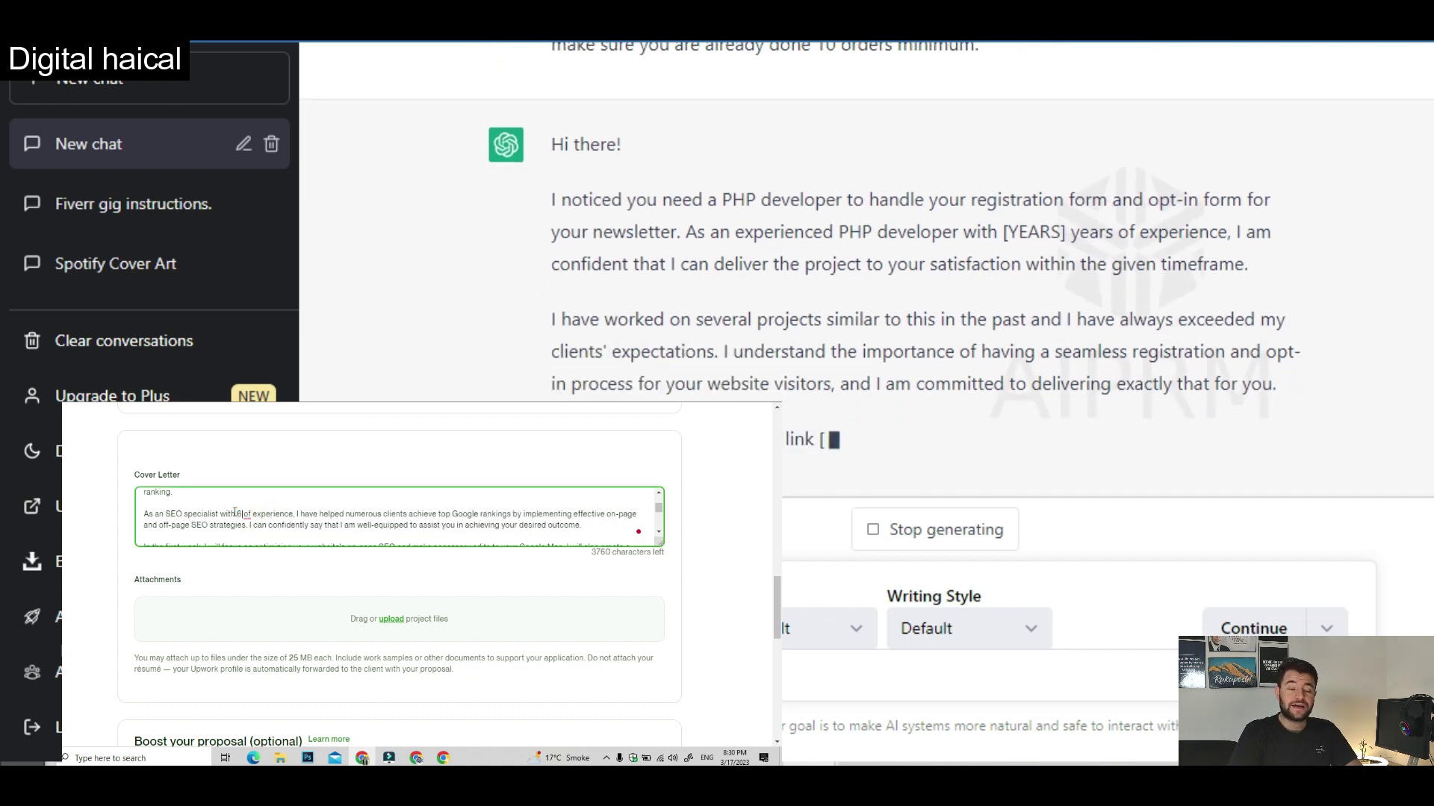
{"action": "type", "text": " years"}
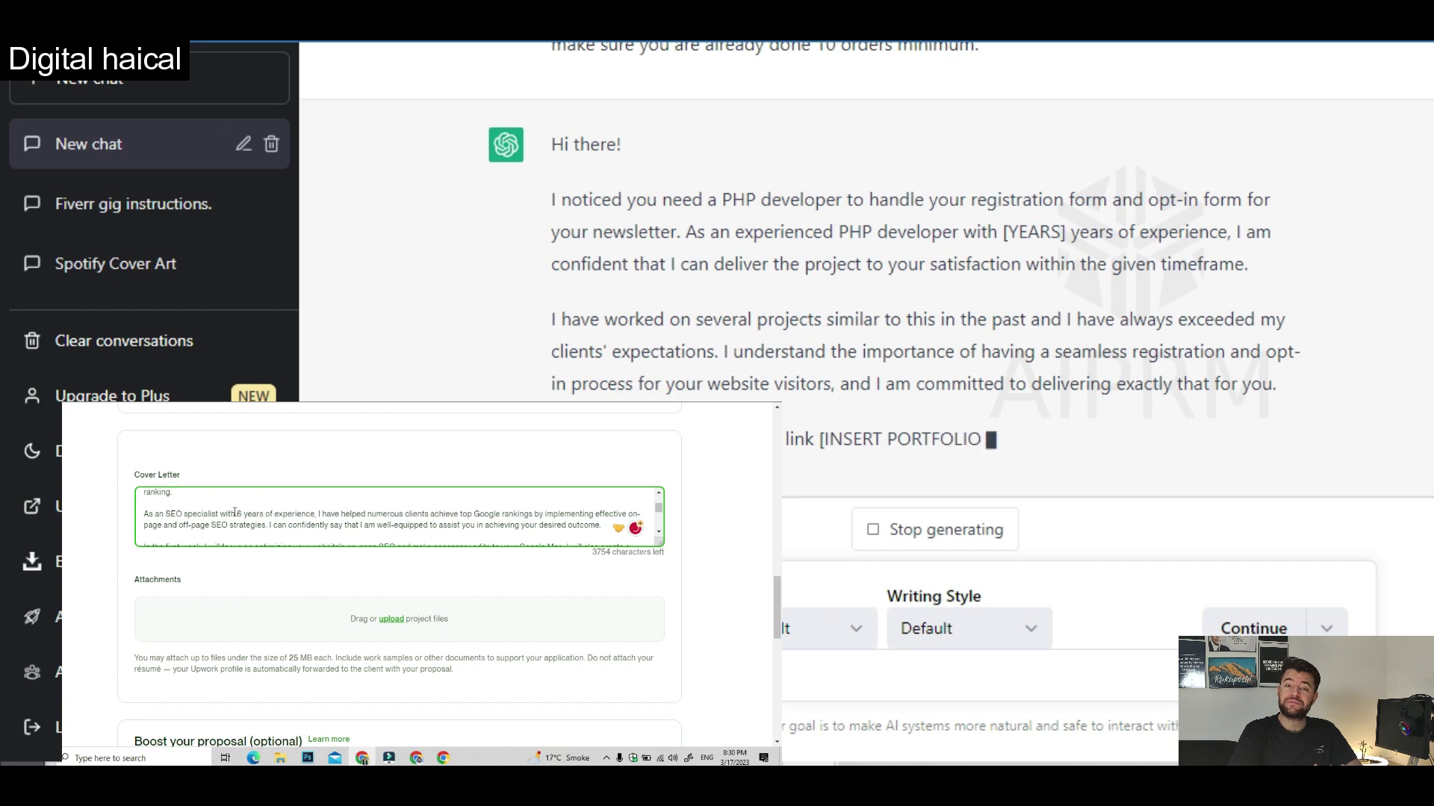
Step: Review the application's proposal boosting bids, submission options and job details, and switch back to ChatGPT
{"action": "scroll", "coordinate": [235, 512], "scroll_direction": "down", "scroll_amount": 3}
{"action": "scroll", "coordinate": [373, 649], "scroll_direction": "down", "scroll_amount": 2}
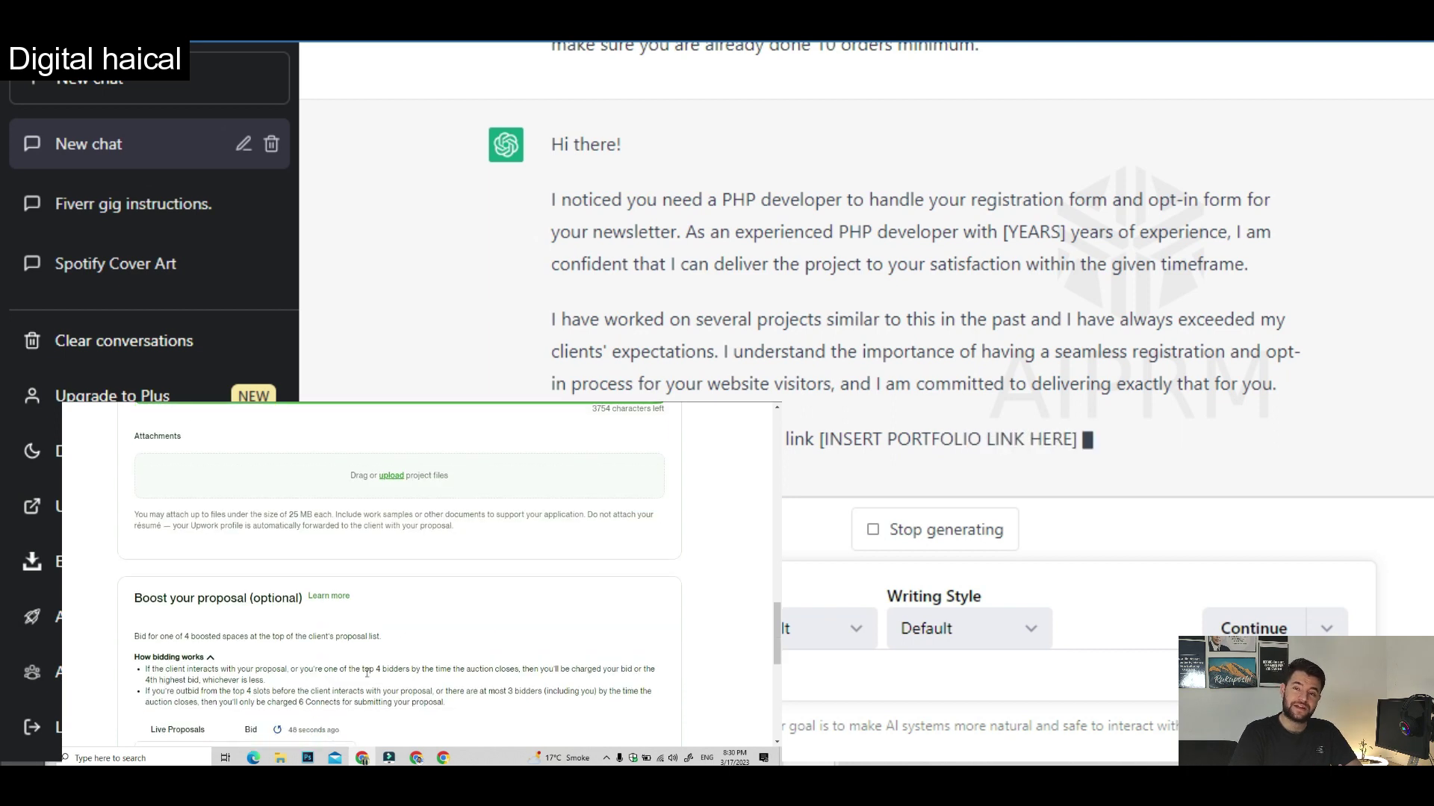
{"action": "scroll", "coordinate": [366, 674], "scroll_direction": "down", "scroll_amount": 3}
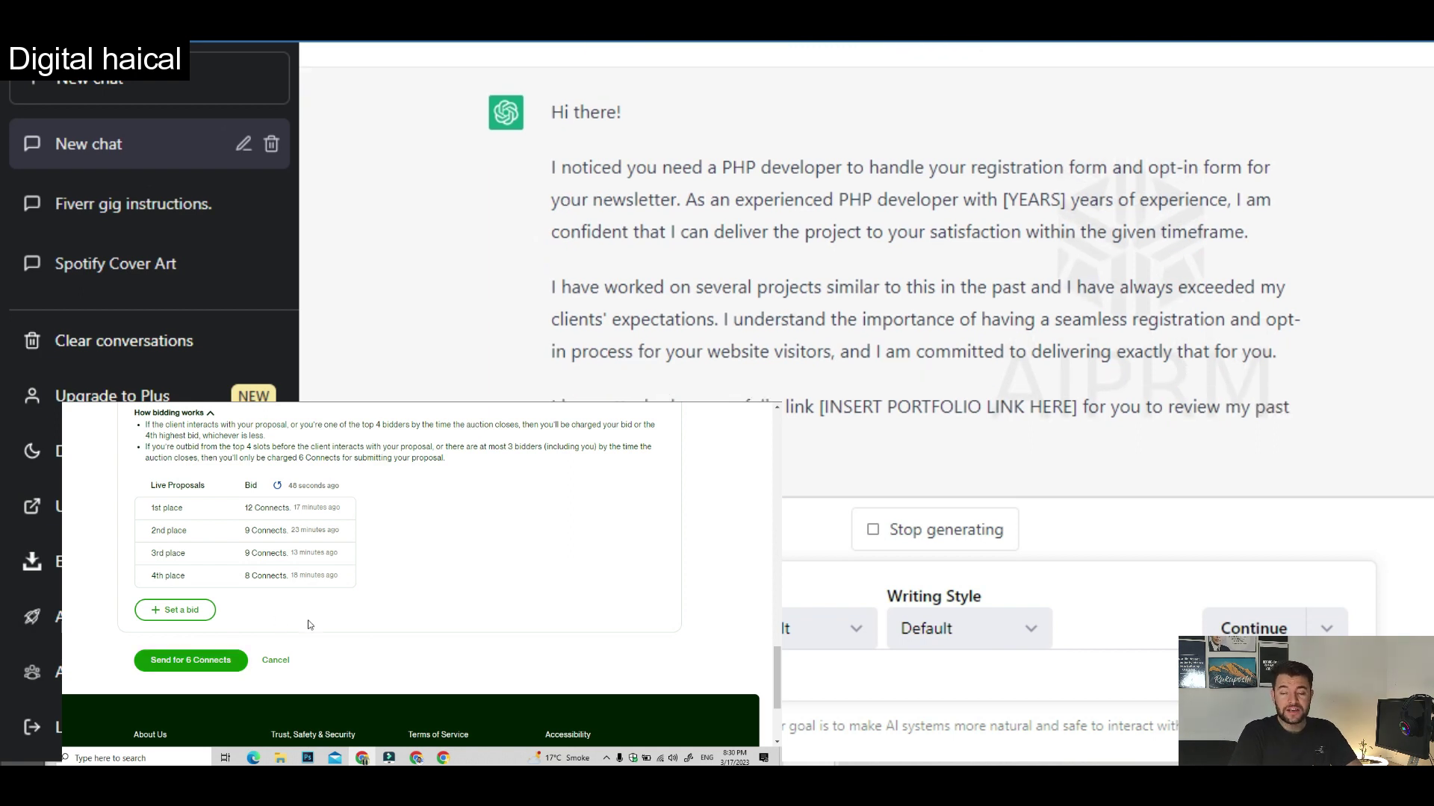
{"action": "scroll", "coordinate": [309, 626], "scroll_direction": "down", "scroll_amount": 2}
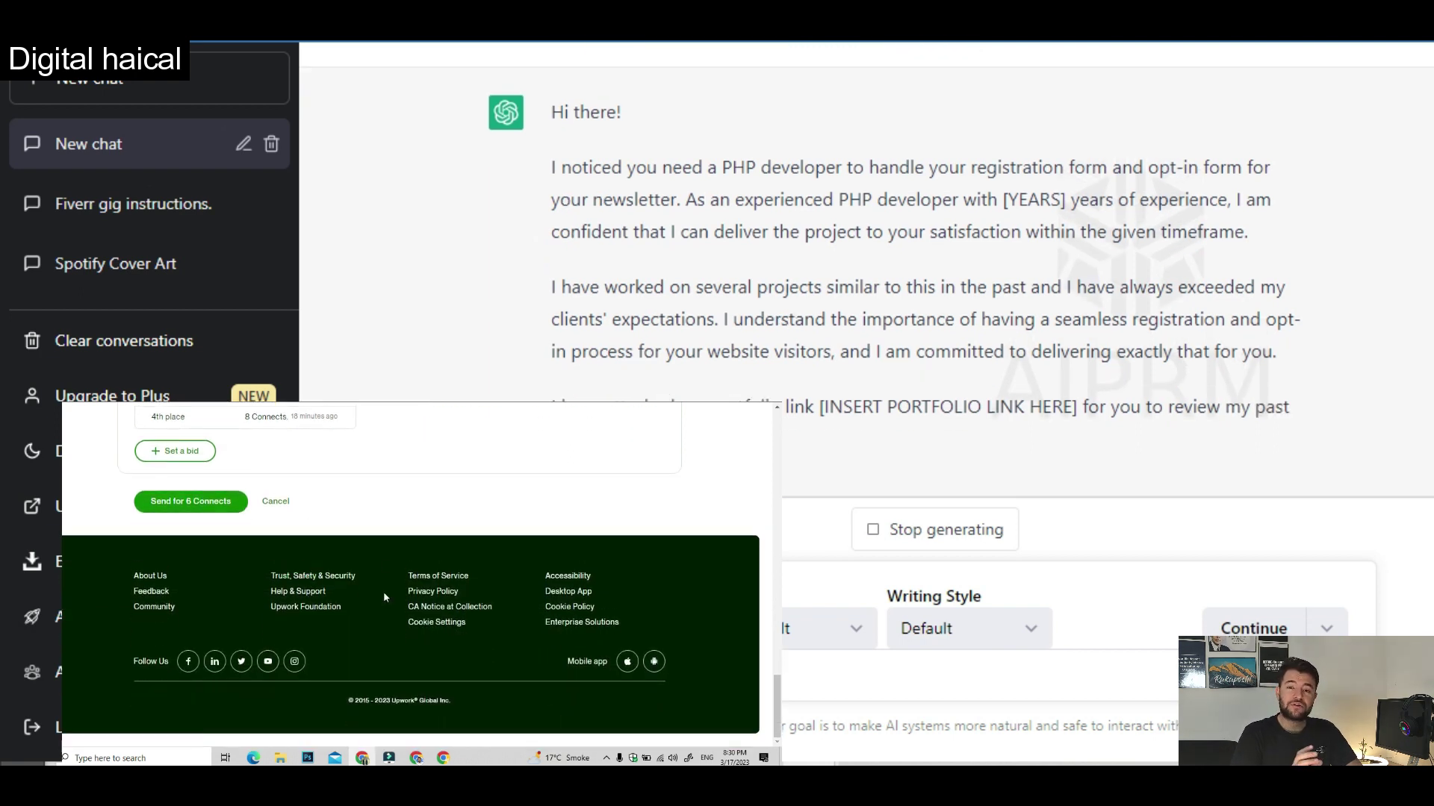
{"action": "scroll", "coordinate": [383, 591], "scroll_direction": "up", "scroll_amount": 10}
{"action": "scroll", "coordinate": [386, 598], "scroll_direction": "up", "scroll_amount": 10}
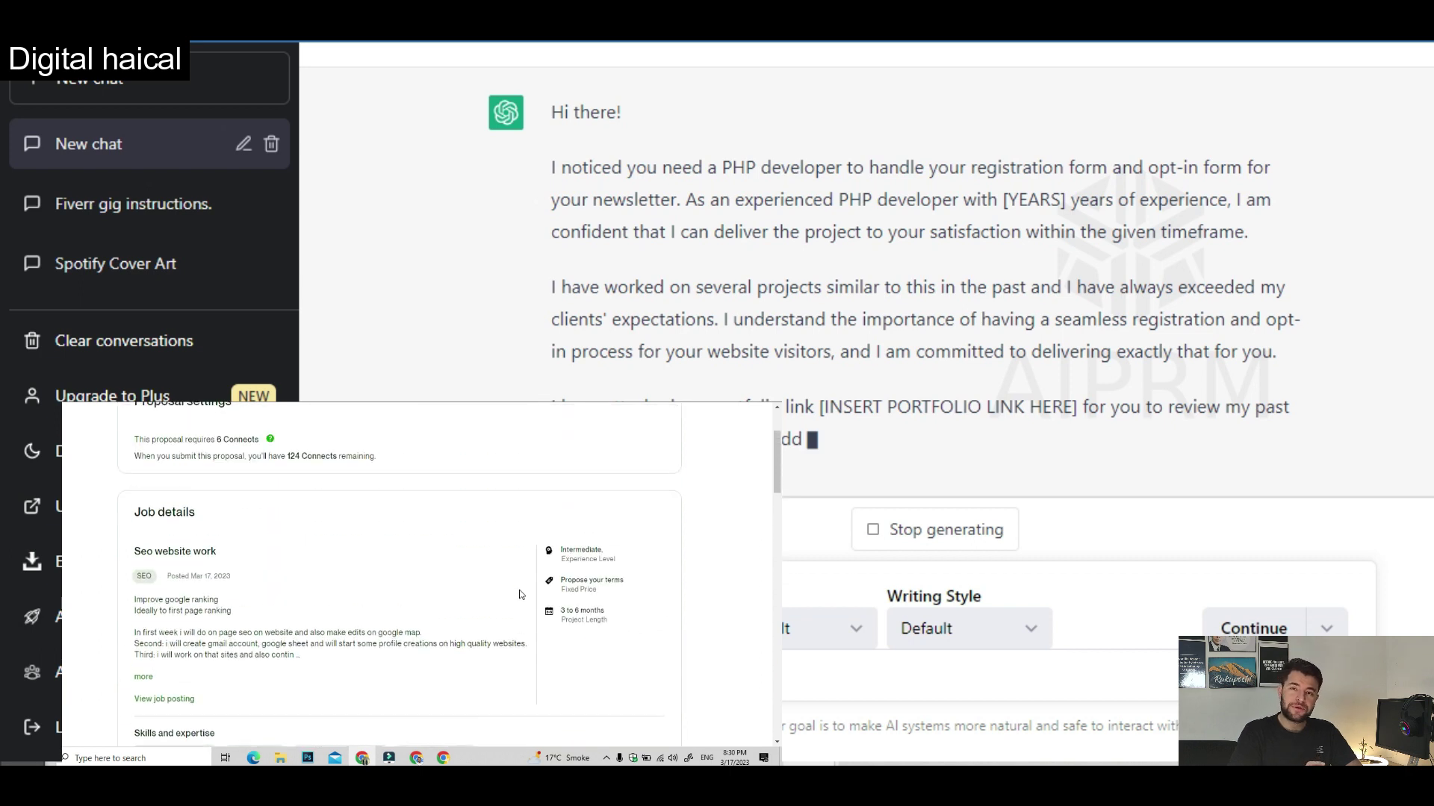
{"action": "key", "text": "alt+Tab"}
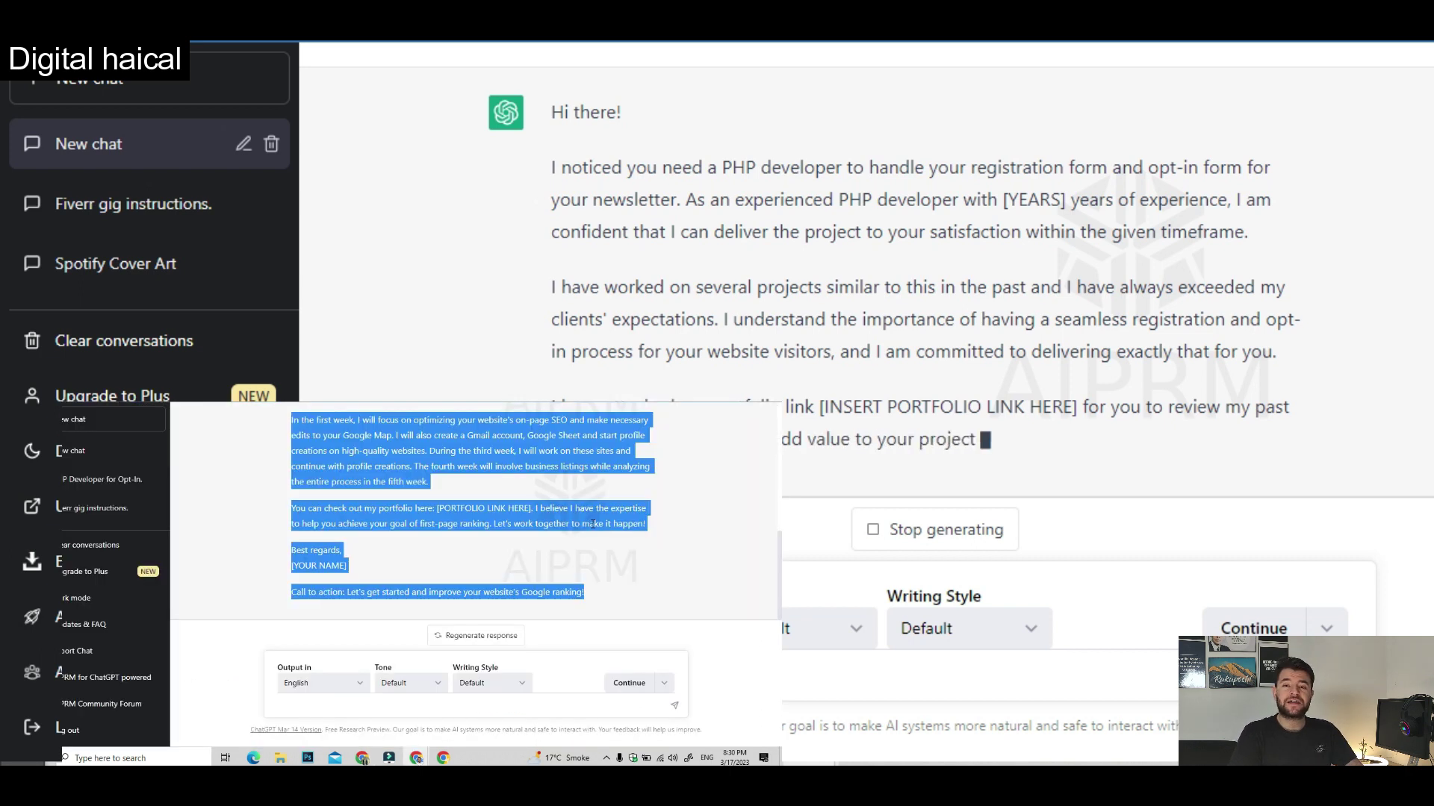